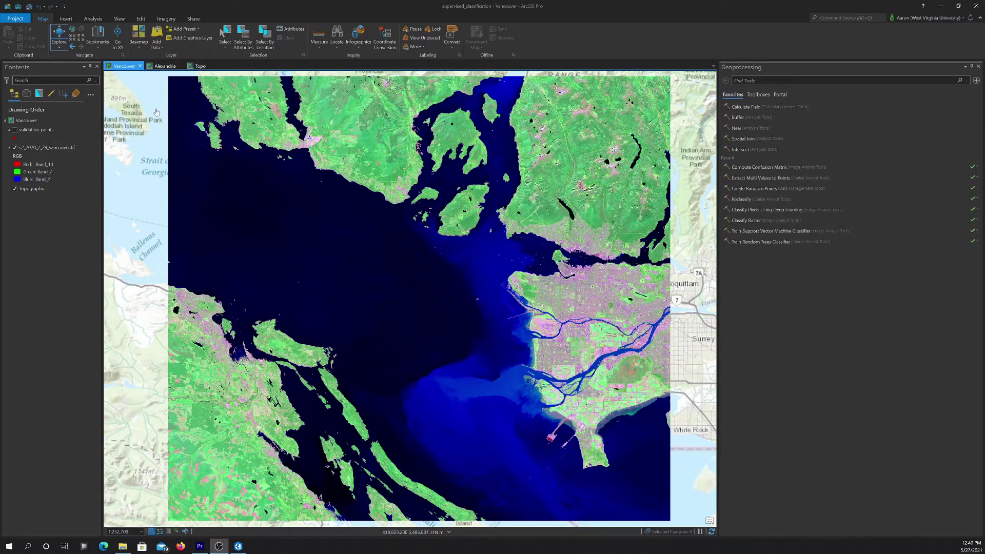
Switch to the Alexandria map view
{"action": "left_click", "coordinate": [165, 65]}
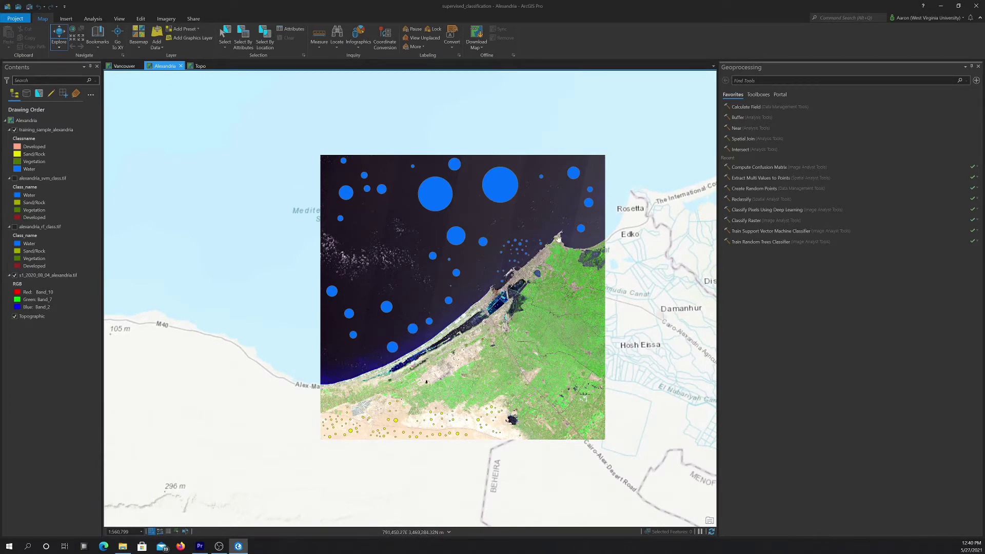
Zoom in, hide the training samples, and toggle the rf_class and svm_class rasters on and off to compare them, leaving only the Sentinel-2 image
{"action": "scroll", "coordinate": [513, 195], "scroll_direction": "up", "scroll_amount": 2}
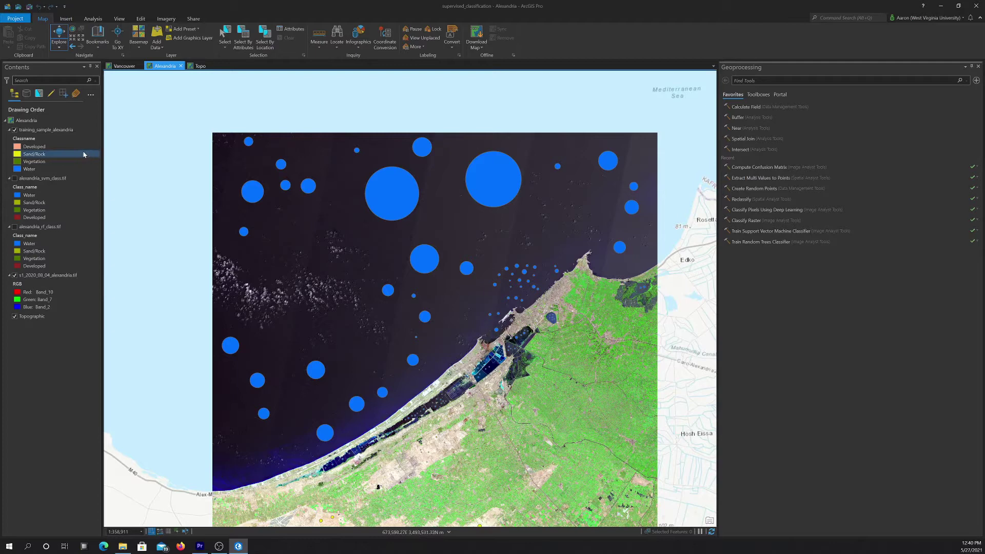
{"action": "left_click", "coordinate": [14, 130]}
{"action": "left_click", "coordinate": [15, 227]}
{"action": "left_click", "coordinate": [14, 178]}
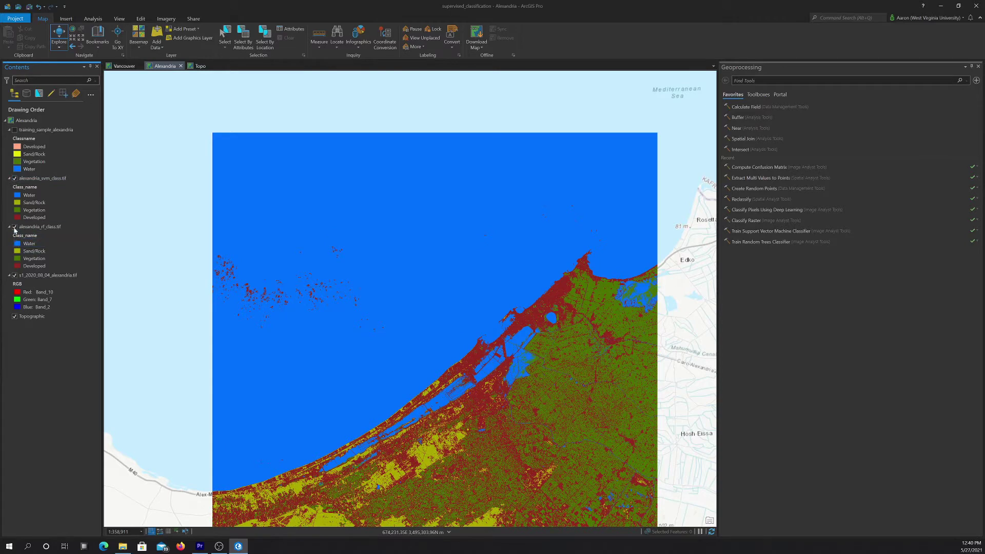
{"action": "left_click", "coordinate": [14, 178]}
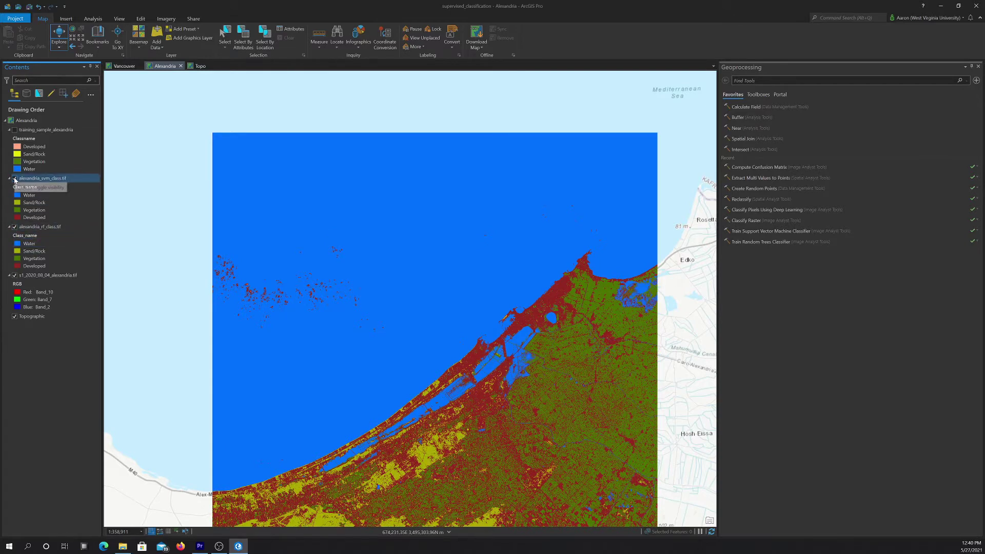
{"action": "left_click", "coordinate": [15, 227]}
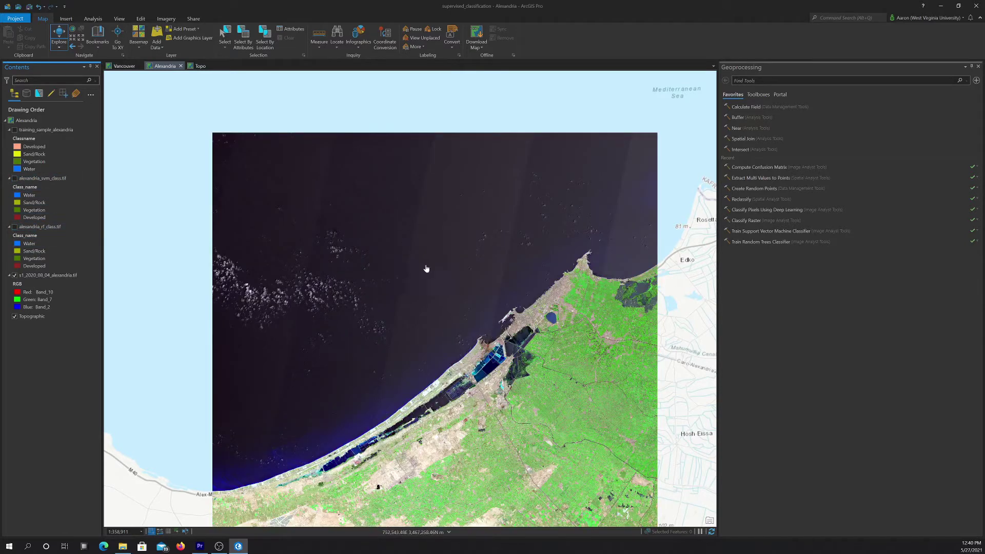
{"action": "left_click_drag", "start_coordinate": [424, 269], "coordinate": [422, 212]}
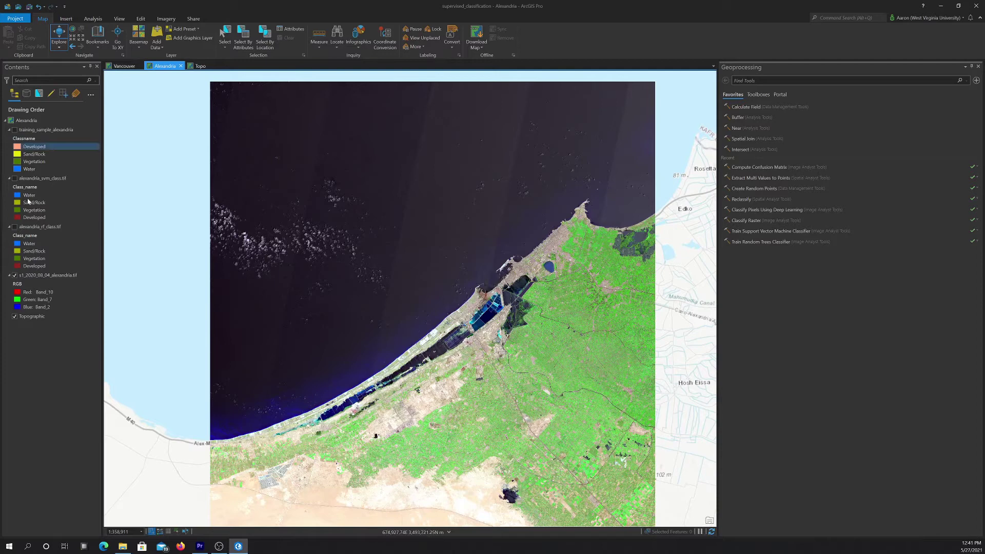
With the s1 image selected, view the Imagery Classification Tools list, then show training_sample_alexandria again
{"action": "left_click", "coordinate": [45, 277]}
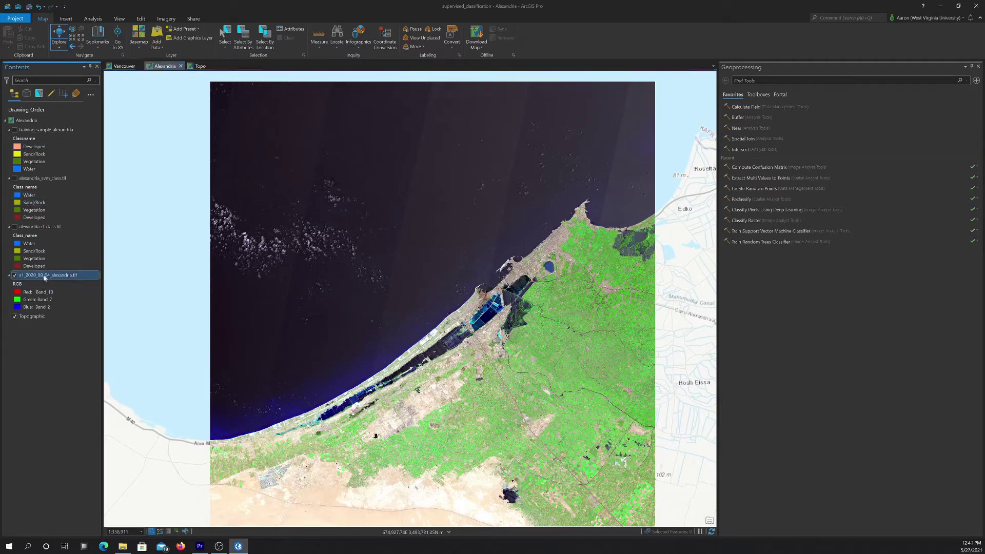
{"action": "left_click", "coordinate": [166, 18]}
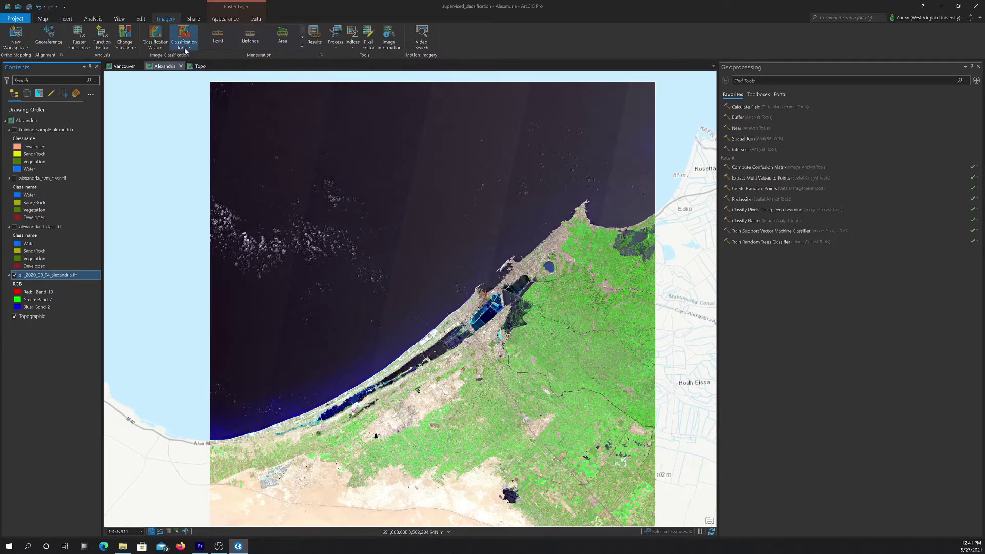
{"action": "left_click", "coordinate": [182, 44]}
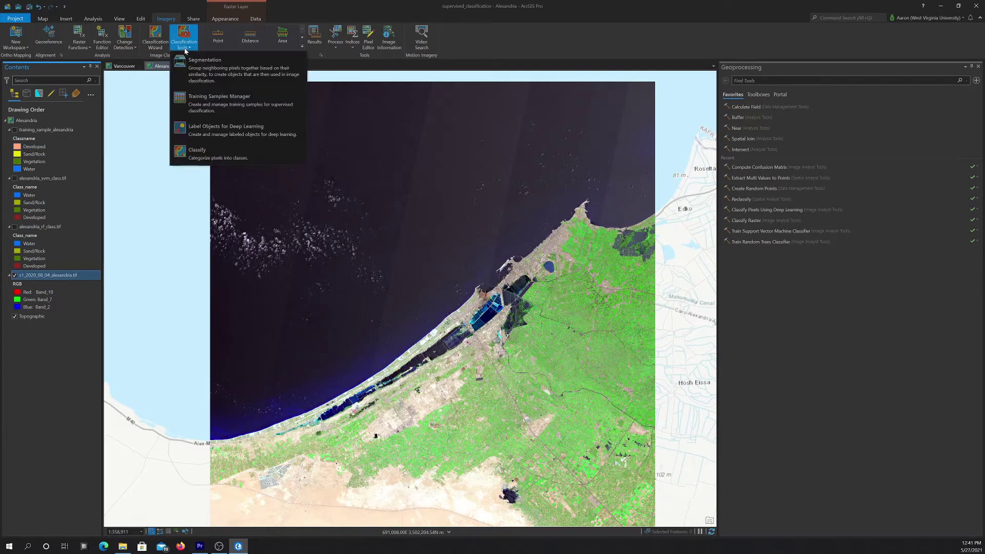
{"action": "left_click", "coordinate": [216, 106]}
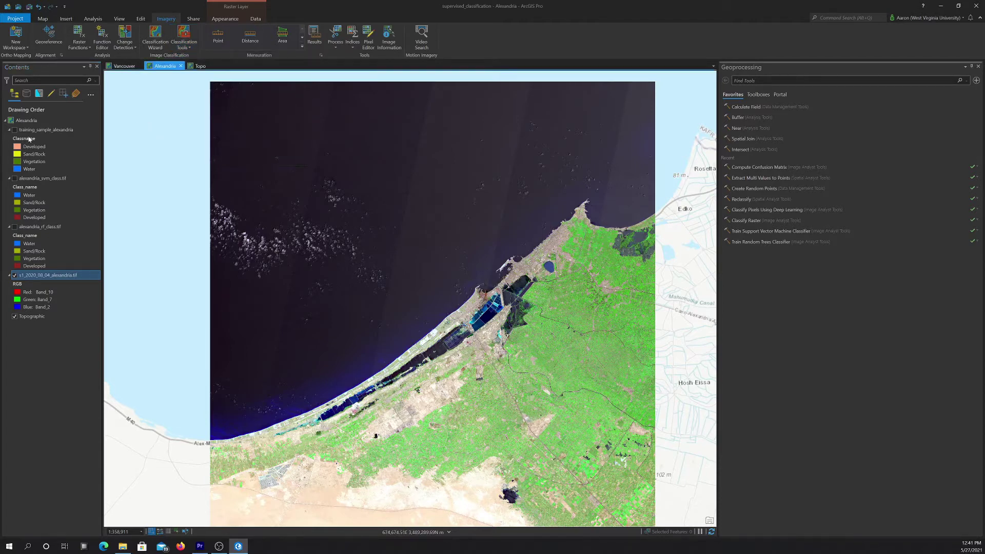
{"action": "left_click", "coordinate": [14, 130]}
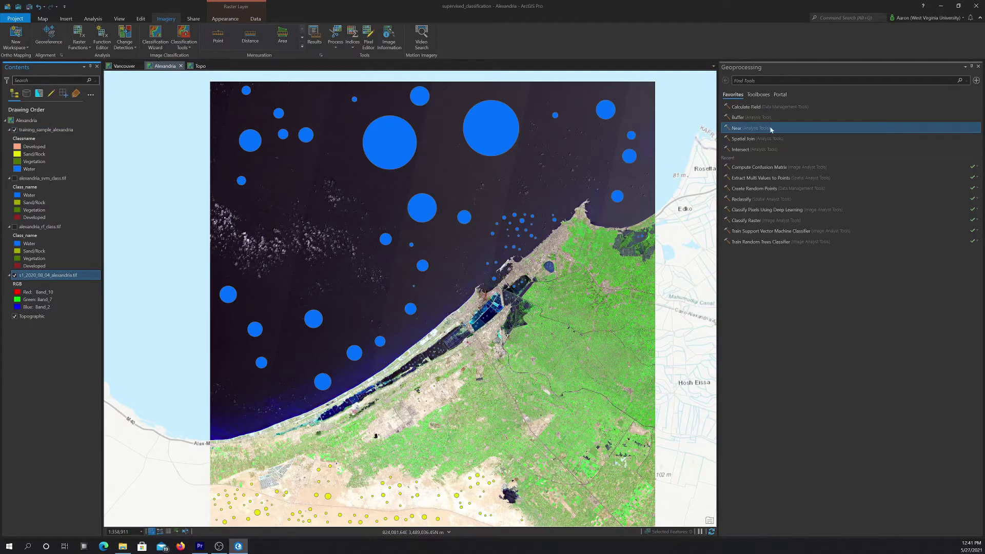
Expand Image Analyst Tools to the Classification and Pattern Recognition toolset in Toolboxes
{"action": "left_click", "coordinate": [759, 94]}
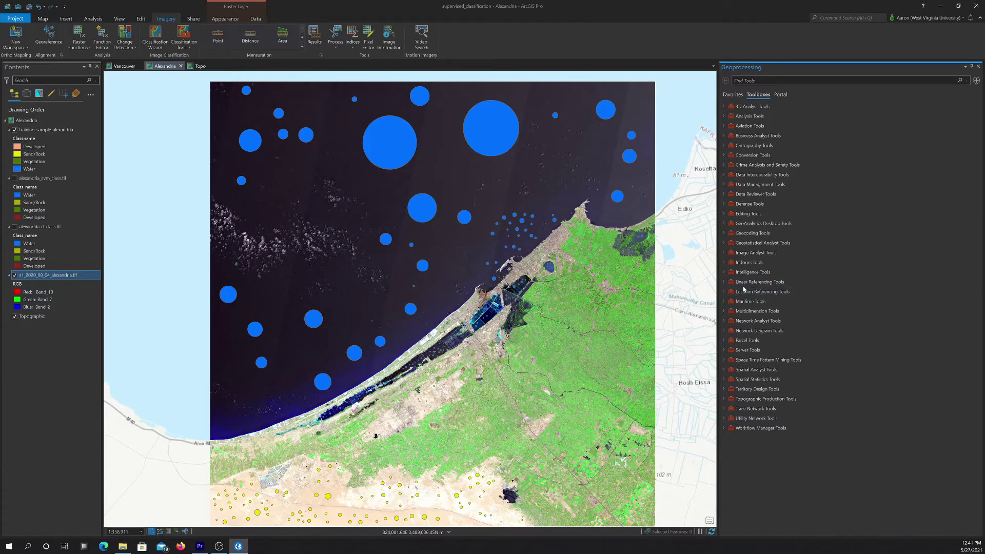
{"action": "left_click", "coordinate": [724, 253]}
{"action": "left_click", "coordinate": [778, 273]}
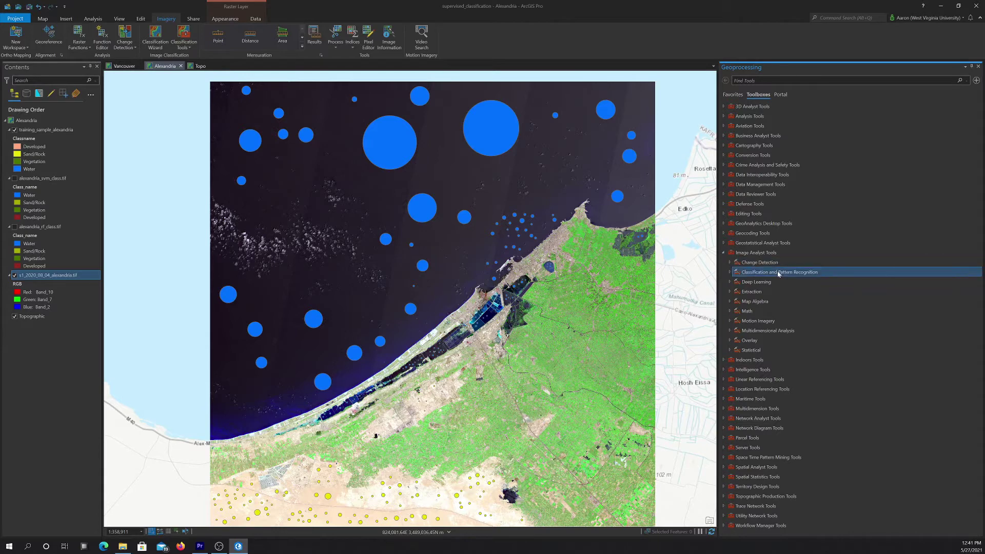
{"action": "left_click", "coordinate": [730, 273]}
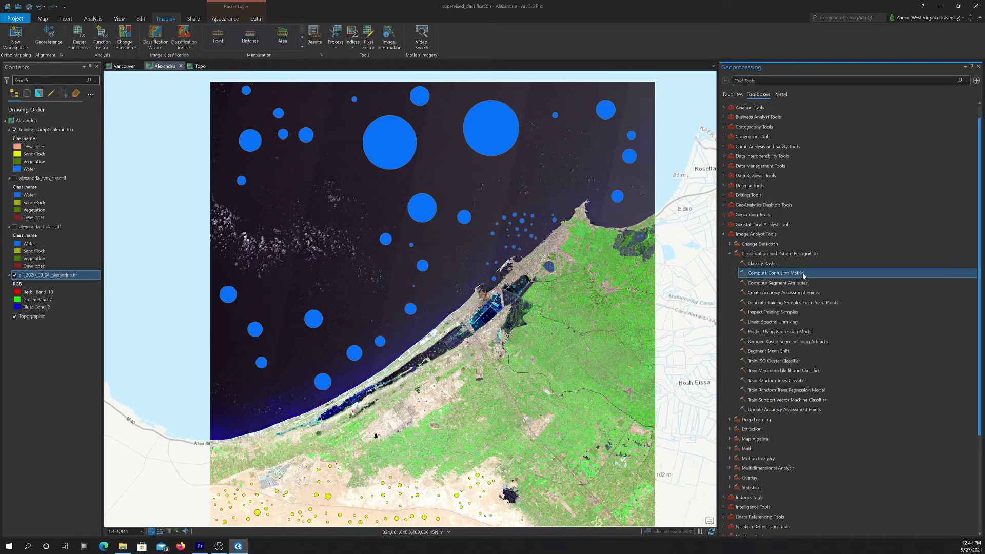
{"action": "scroll", "coordinate": [802, 275], "scroll_direction": "down", "scroll_amount": 2}
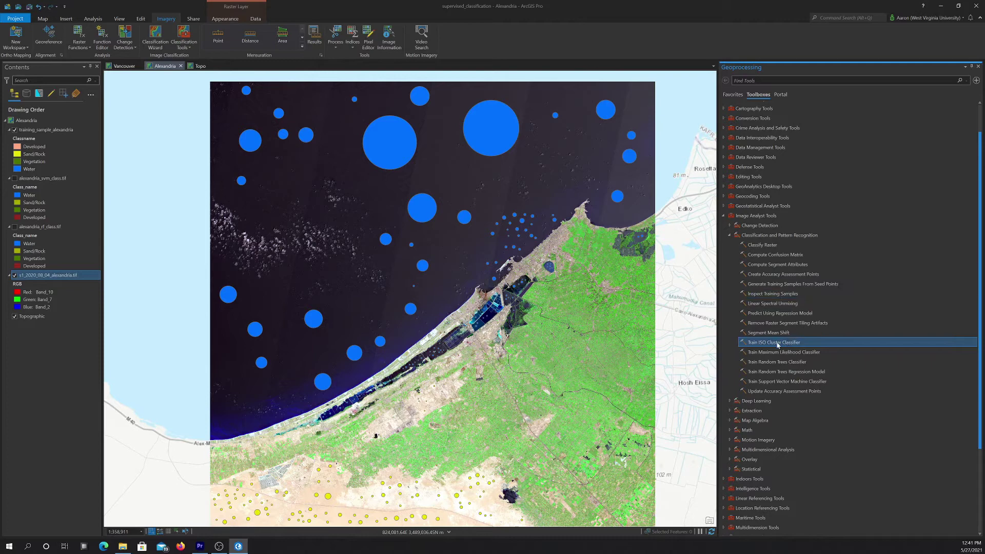
Preview the Train Random Trees and Train Support Vector Machine Classifier tools
{"action": "double_click", "coordinate": [762, 362]}
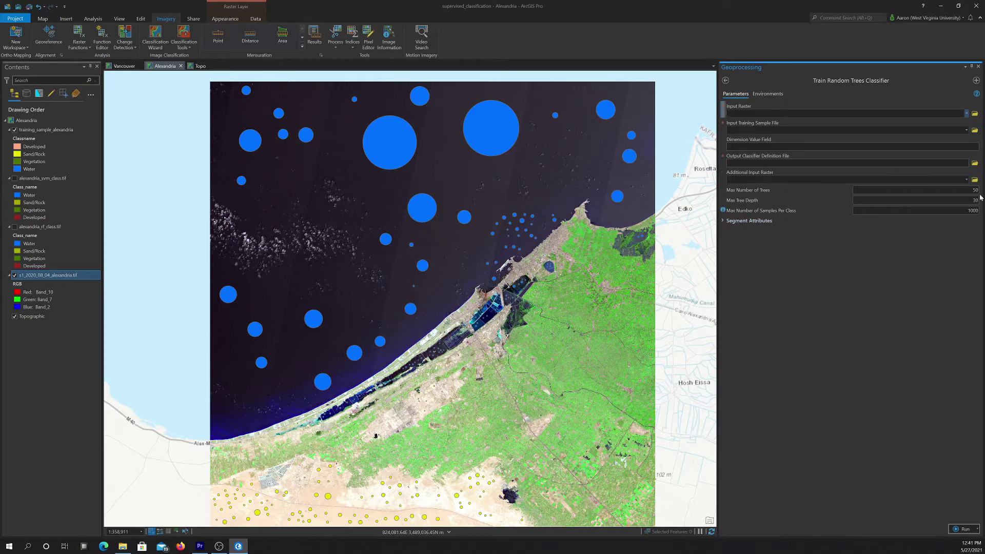
{"action": "left_click", "coordinate": [767, 112]}
{"action": "left_click", "coordinate": [726, 81]}
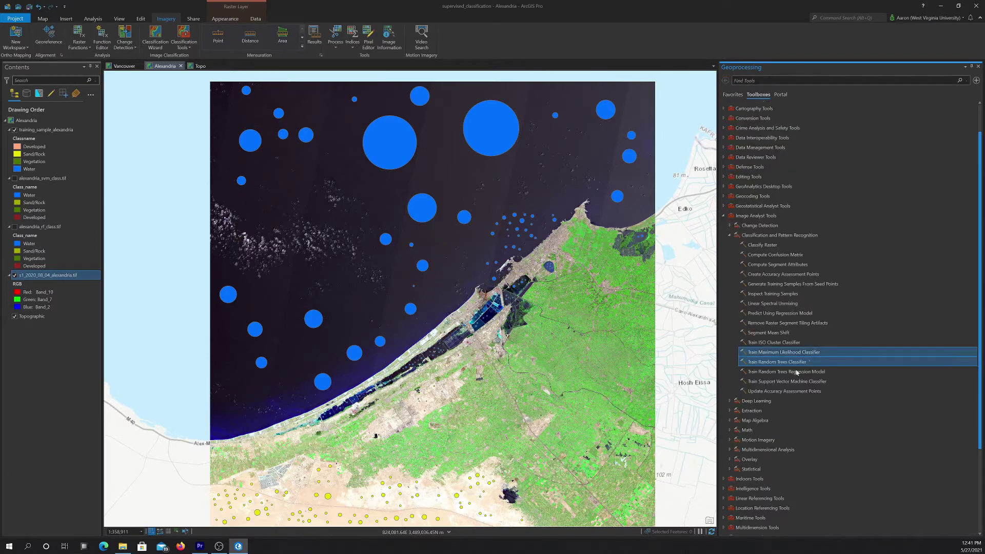
{"action": "double_click", "coordinate": [785, 382]}
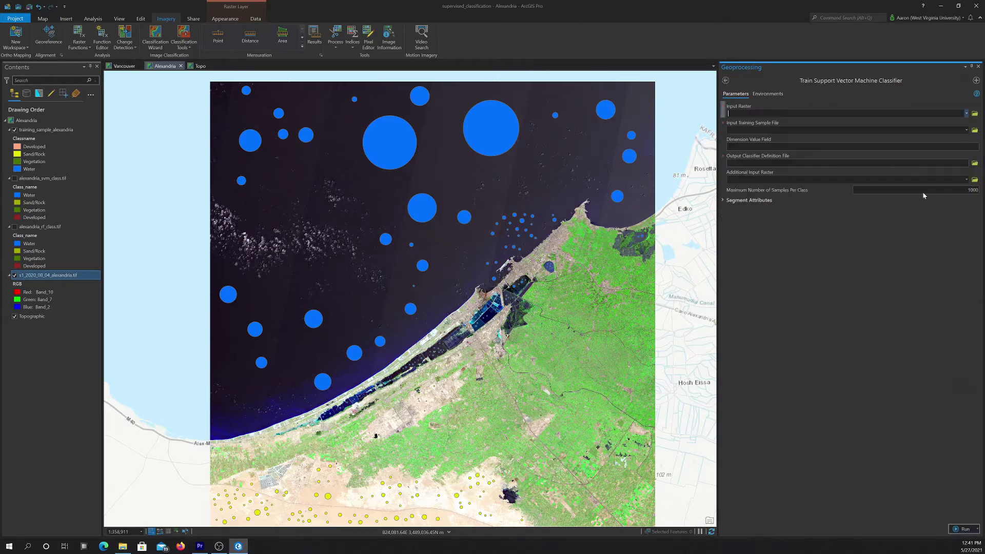
{"action": "key", "text": "Tab"}
{"action": "left_click", "coordinate": [726, 80]}
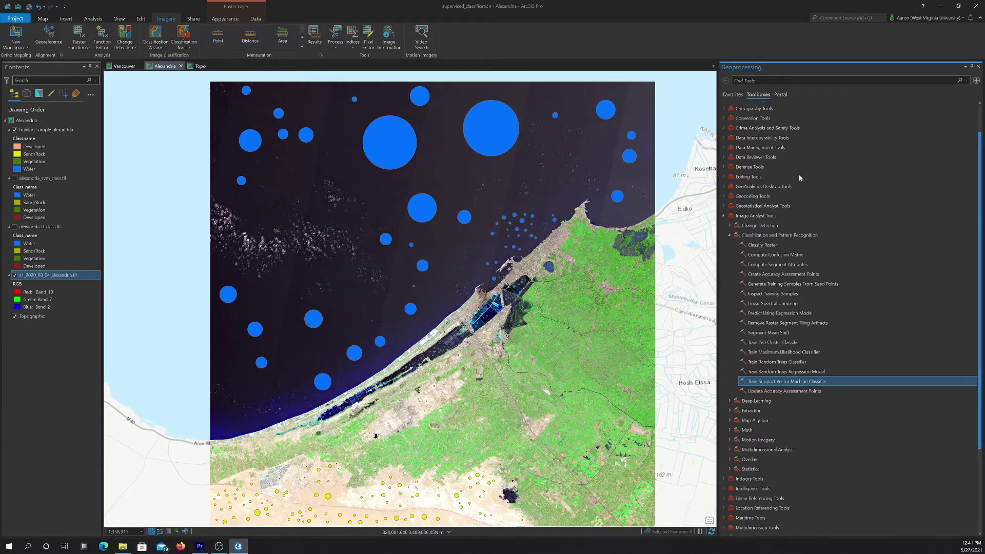
Preview the Classify Raster tool with the s1 Alexandria image as input
{"action": "left_click", "coordinate": [757, 248]}
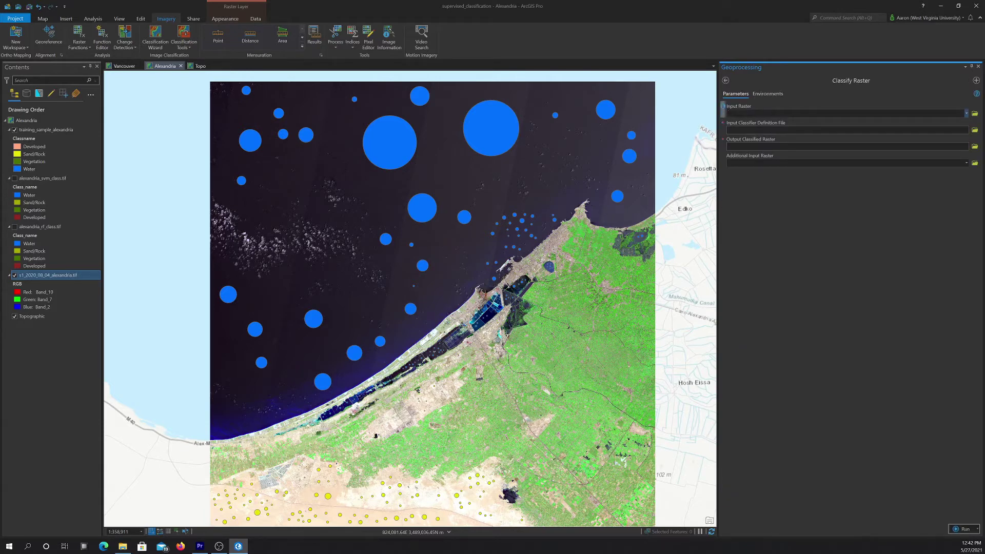
{"action": "left_click", "coordinate": [966, 114]}
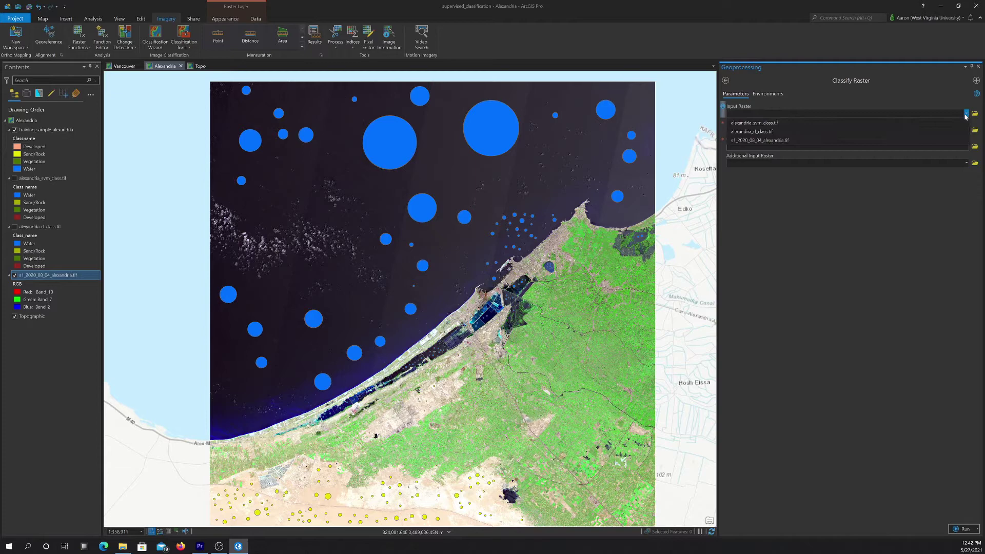
{"action": "left_click", "coordinate": [766, 119]}
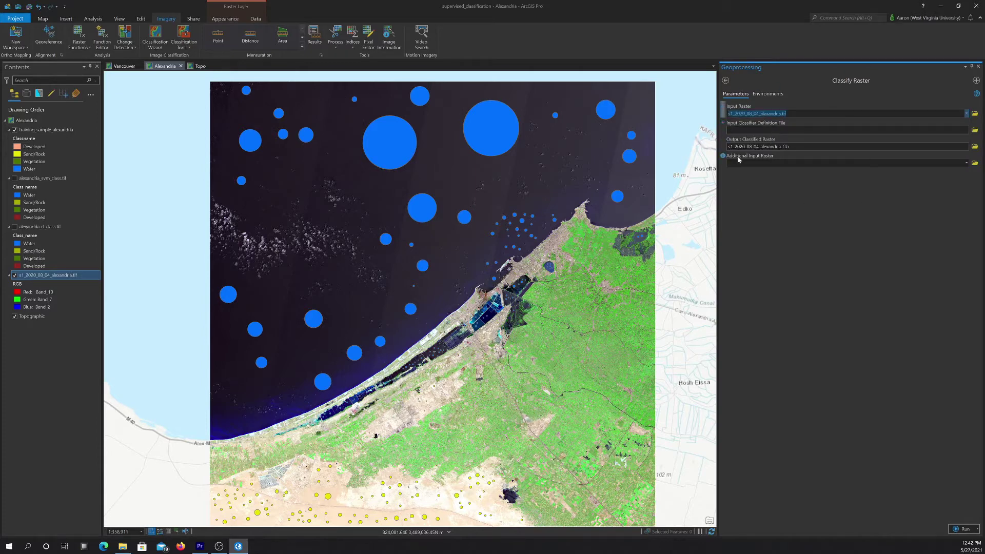
{"action": "left_click", "coordinate": [724, 81]}
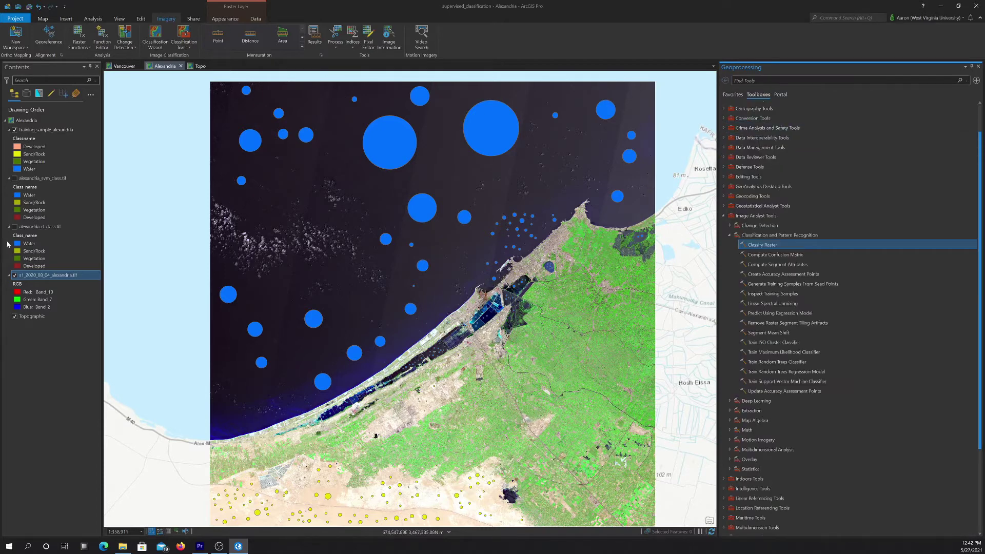
Display only rf_class, hiding svm_class and the training samples
{"action": "left_click", "coordinate": [15, 227]}
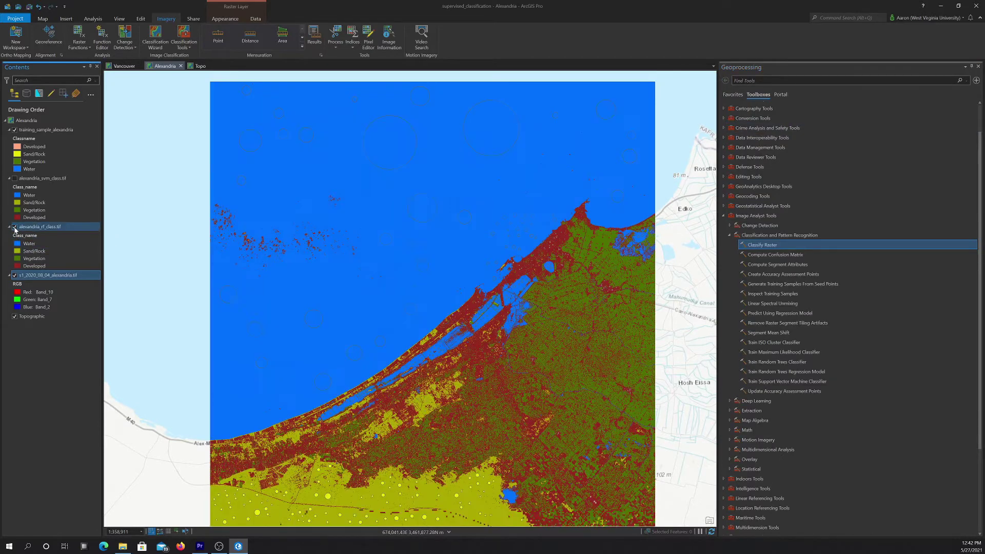
{"action": "left_click", "coordinate": [15, 179]}
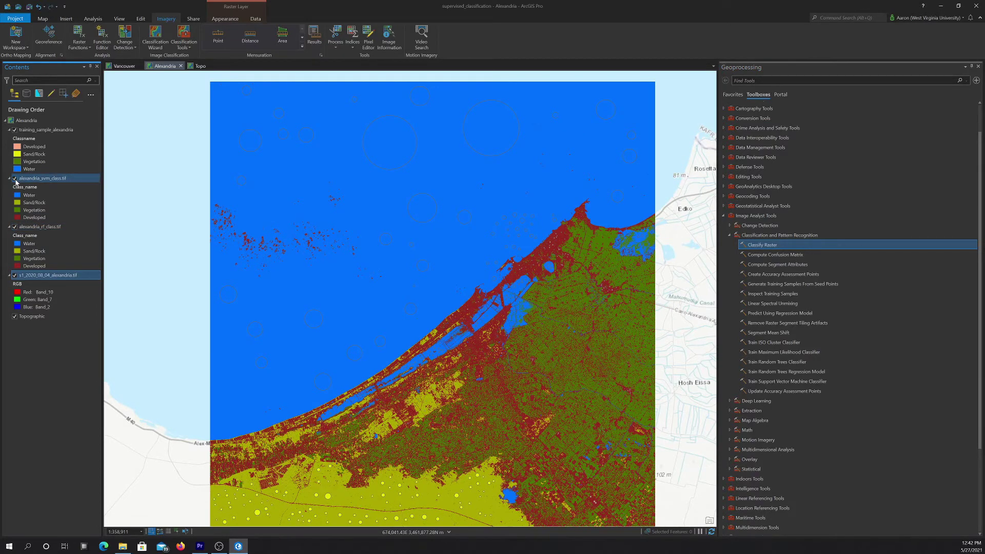
{"action": "left_click", "coordinate": [15, 179]}
{"action": "left_click", "coordinate": [14, 130]}
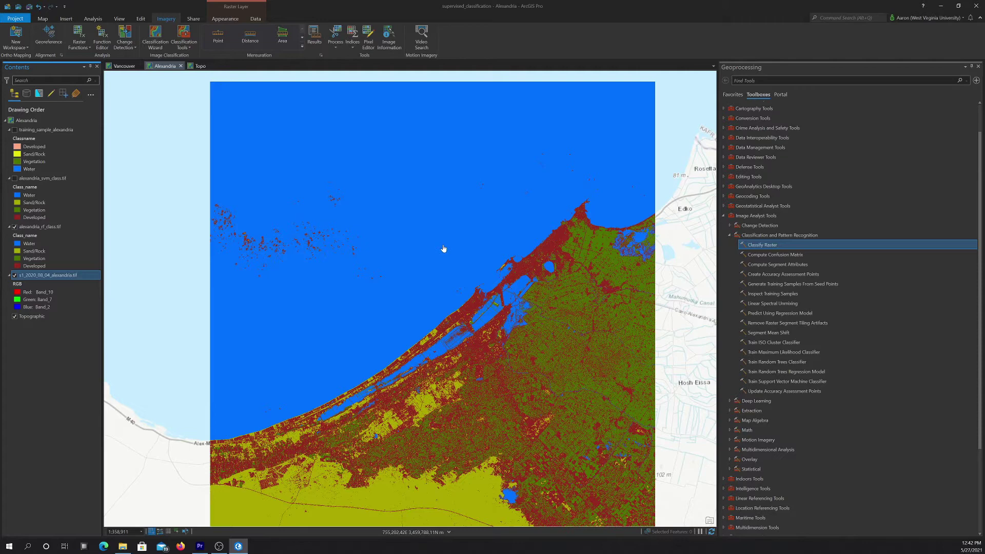
Switch to the Topo map and zoom in and out on topo.tif to inspect the pink mine areas
{"action": "left_click", "coordinate": [200, 66]}
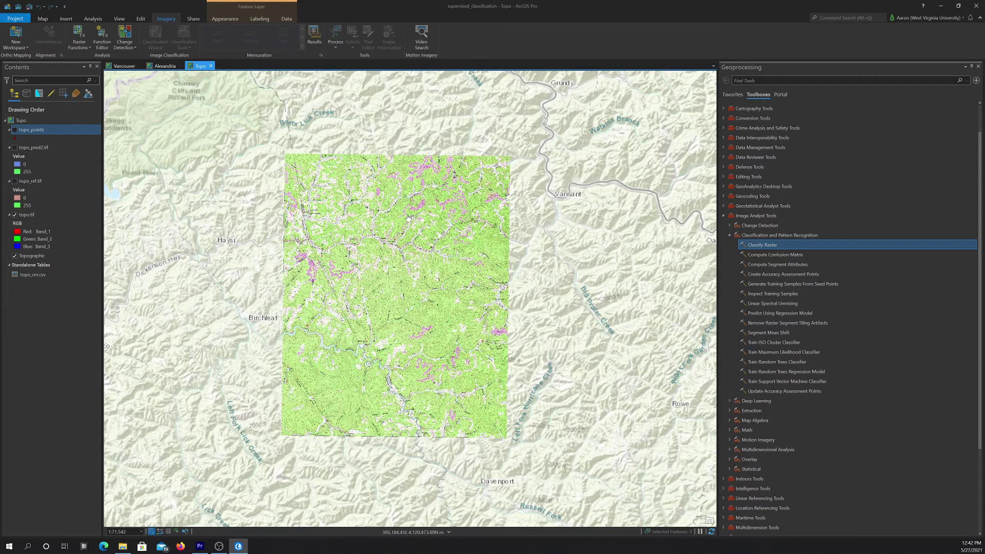
{"action": "scroll", "coordinate": [409, 234], "scroll_direction": "up", "scroll_amount": 5}
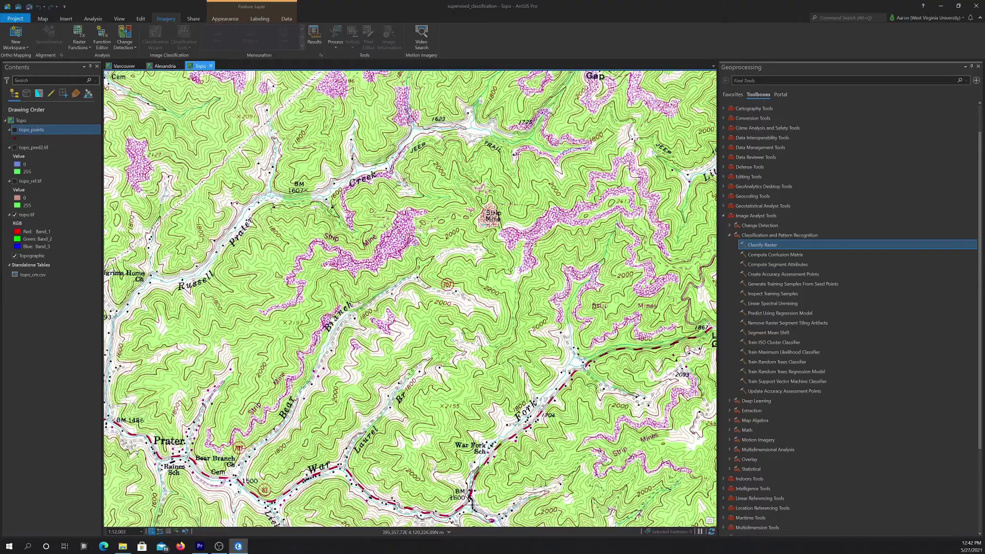
{"action": "scroll", "coordinate": [452, 245], "scroll_direction": "down", "scroll_amount": 3}
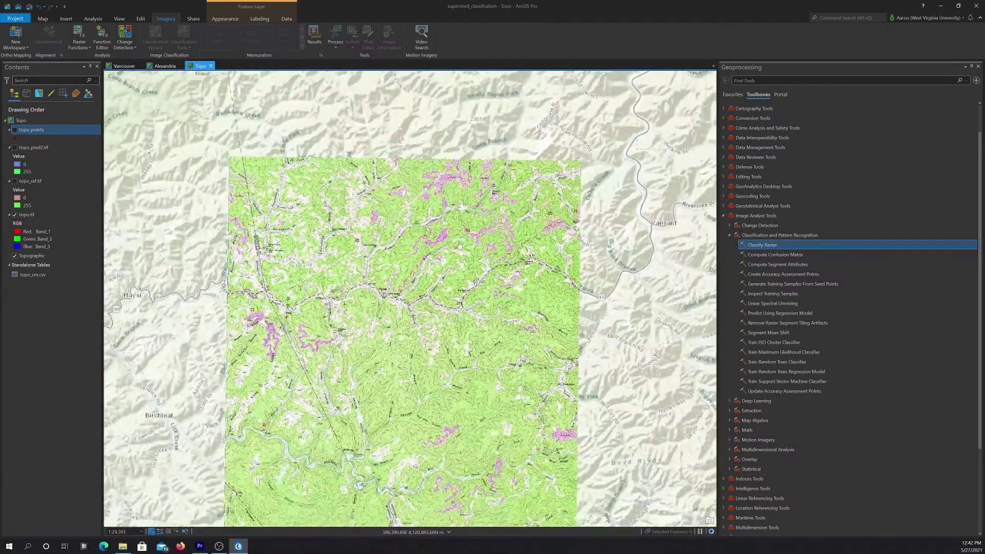
{"action": "key", "text": "Down"}
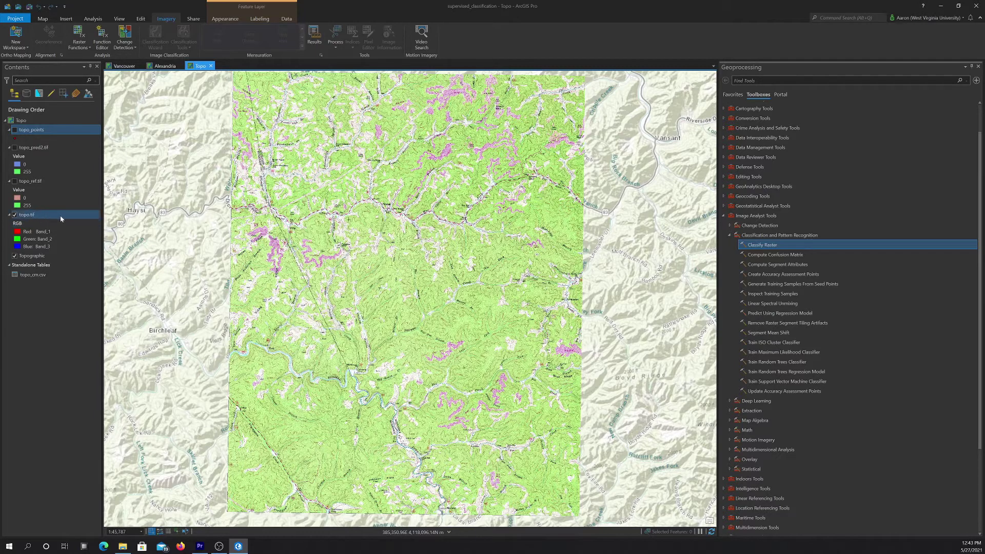
Show topo_ref.tif and topo_pred2.tif in Contents
{"action": "left_click", "coordinate": [14, 181]}
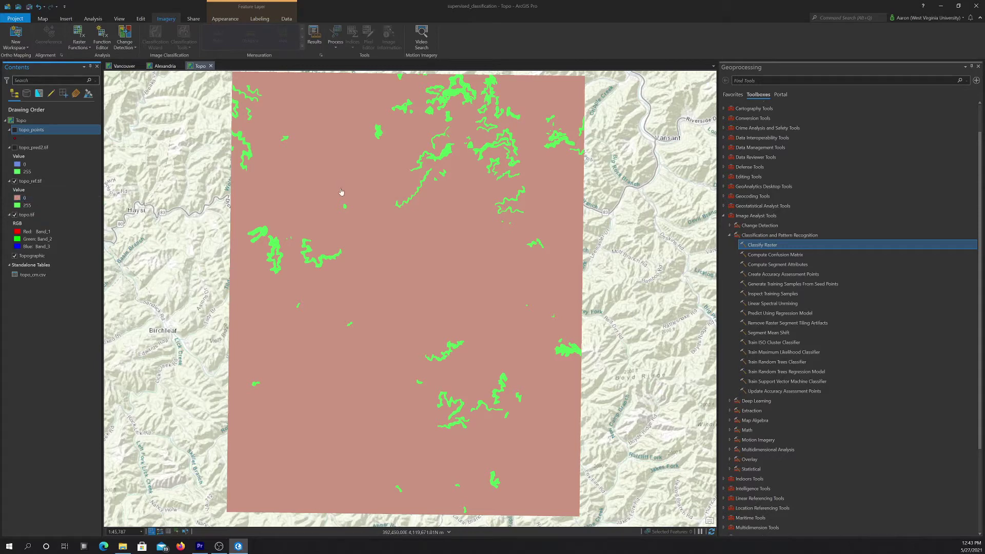
{"action": "left_click", "coordinate": [15, 182]}
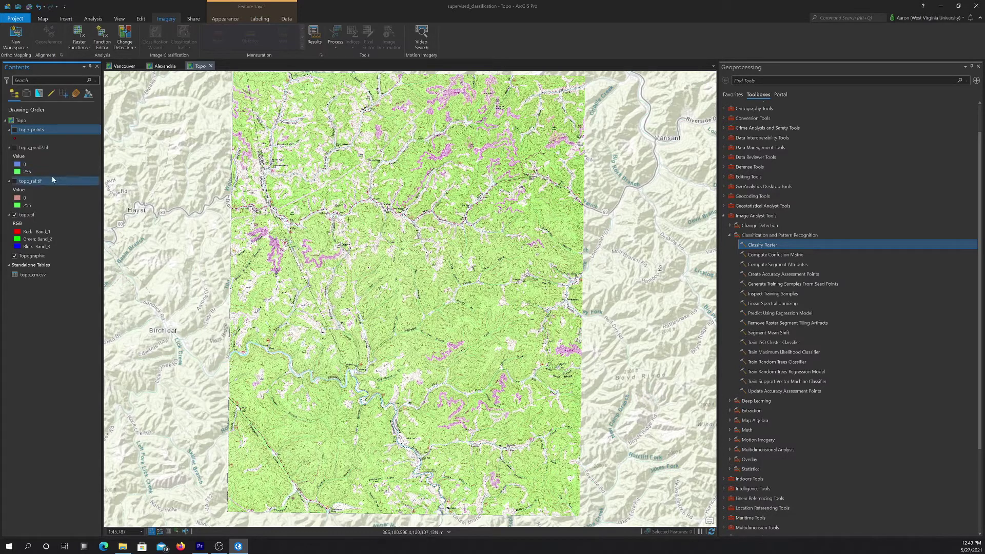
{"action": "left_click", "coordinate": [15, 147]}
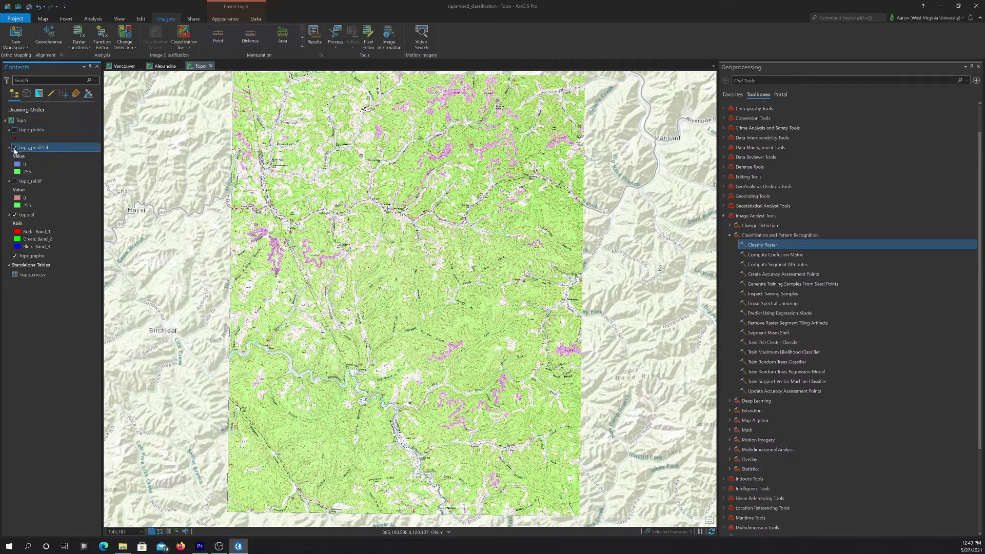
{"action": "left_click", "coordinate": [15, 181]}
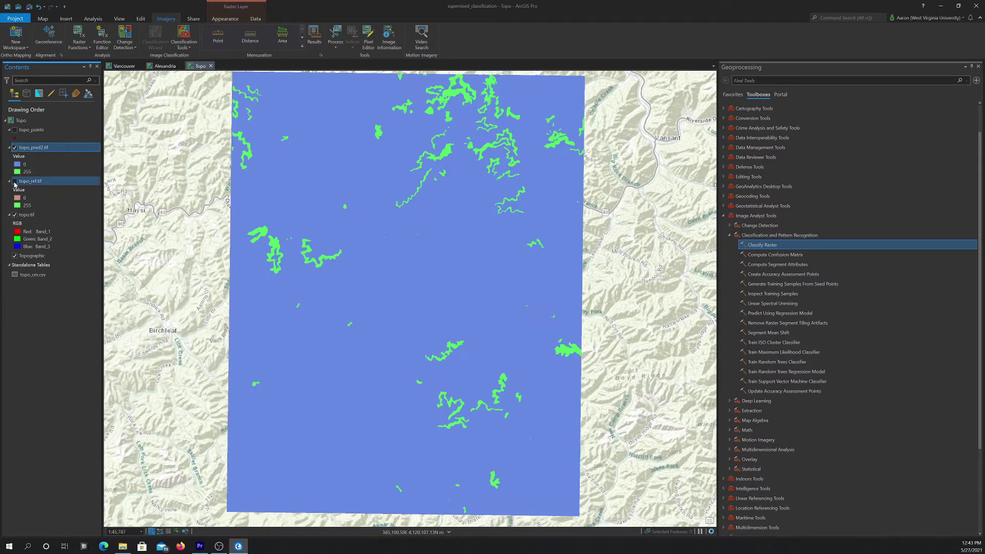
Toggle topo_pred2.tif repeatedly against the reference raster, leaving it visible
{"action": "left_click", "coordinate": [15, 147]}
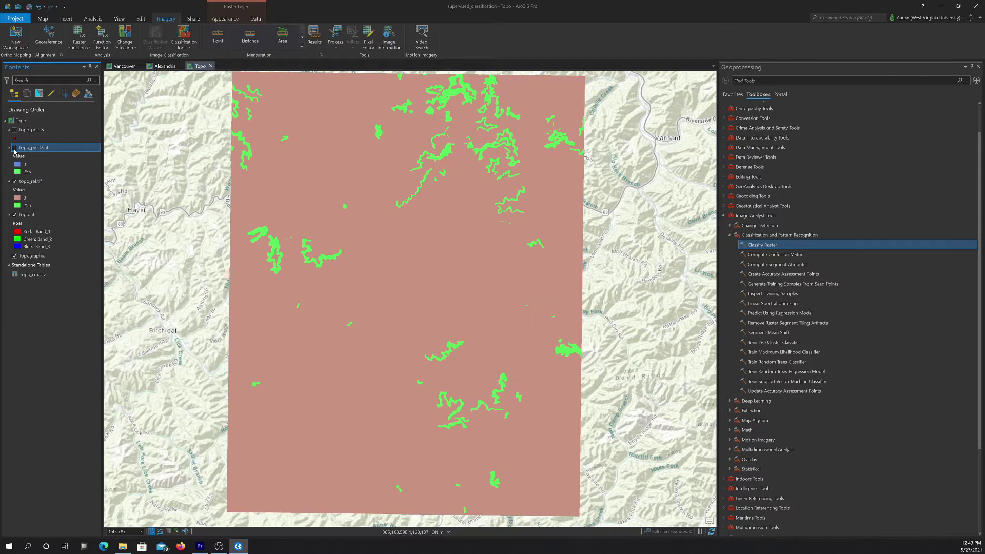
{"action": "left_click", "coordinate": [15, 148]}
{"action": "left_click", "coordinate": [15, 148]}
{"action": "left_click", "coordinate": [14, 148]}
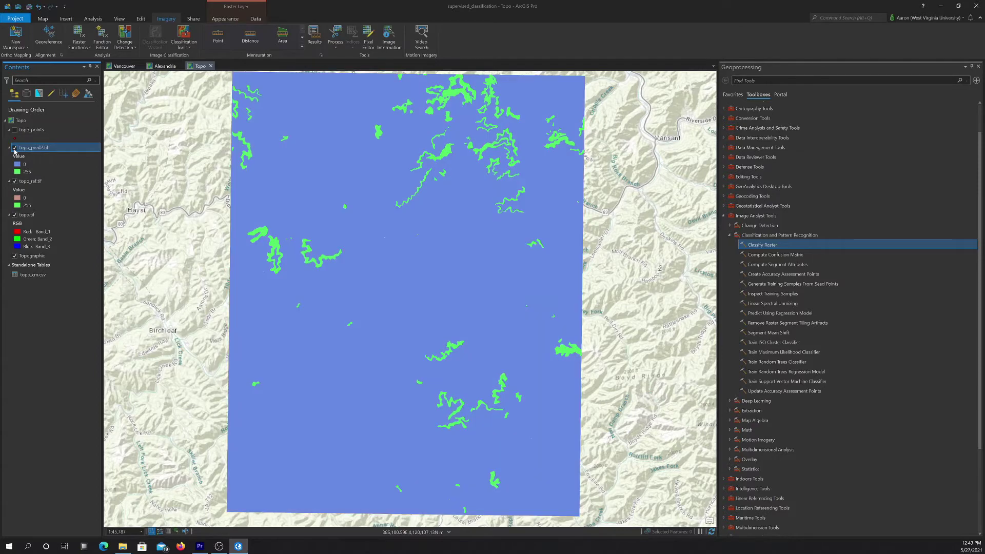
{"action": "left_click", "coordinate": [15, 148]}
{"action": "left_click", "coordinate": [14, 147]}
Show topo_points and try a tool search for 'create random', then clear it
{"action": "left_click", "coordinate": [14, 129]}
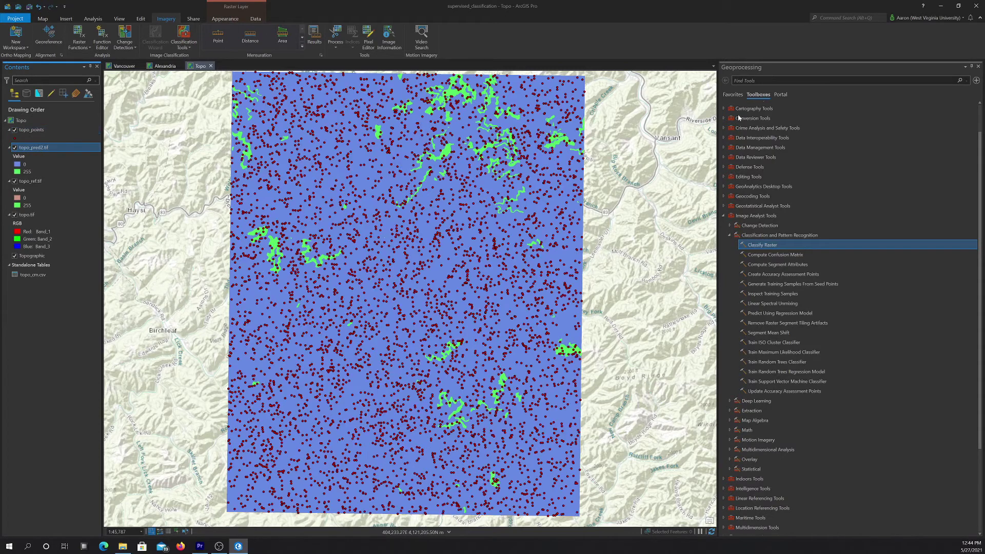
{"action": "left_click", "coordinate": [780, 80]}
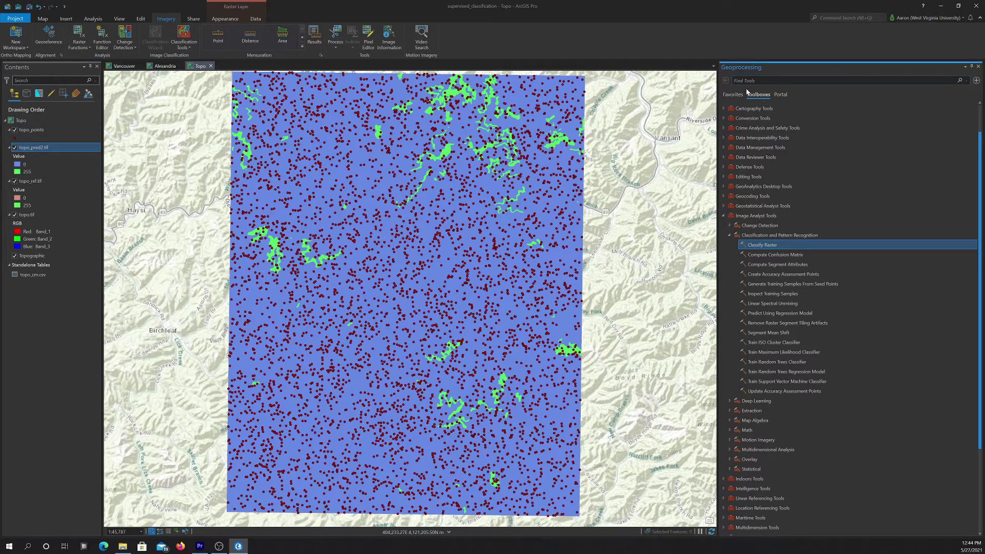
{"action": "type", "text": "create random"}
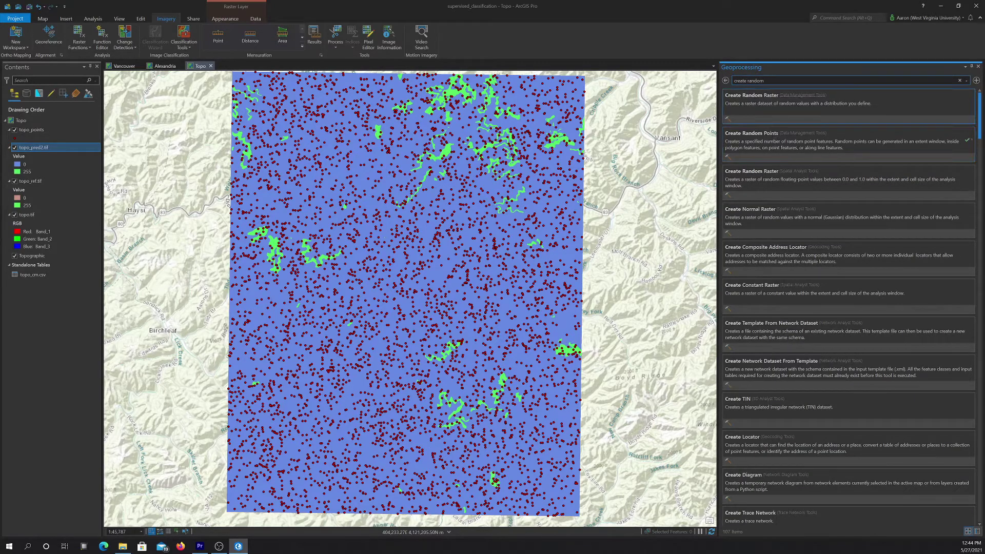
{"action": "left_click", "coordinate": [725, 80]}
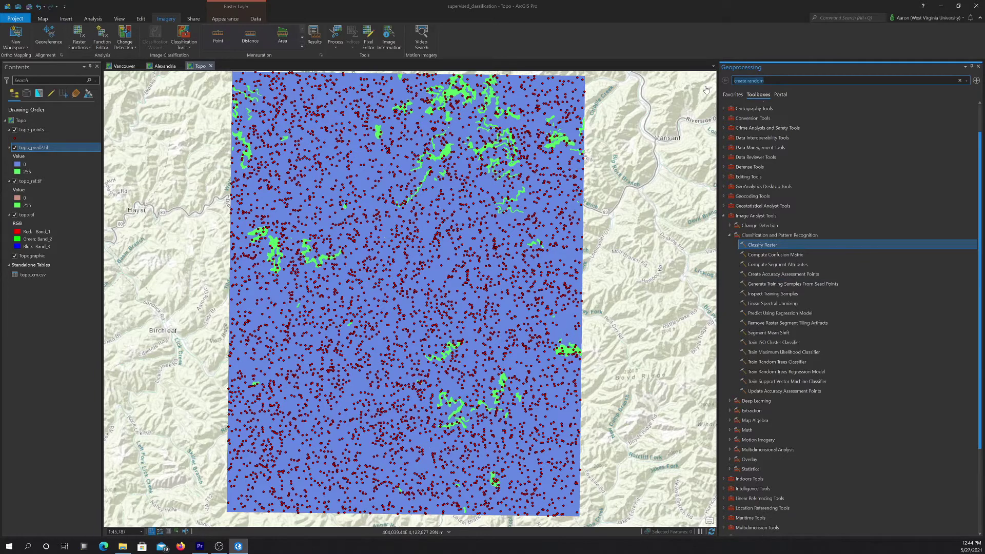
Search the geoprocessing tools for 'extract multi values to'
{"action": "type", "text": "mu"}
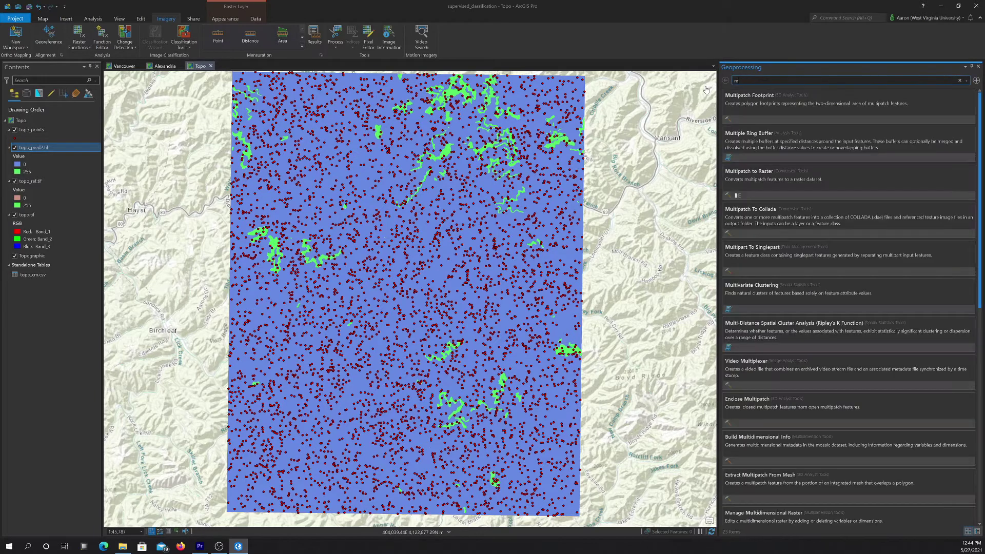
{"action": "key", "text": "BackSpace"}
{"action": "key", "text": "BackSpace"}
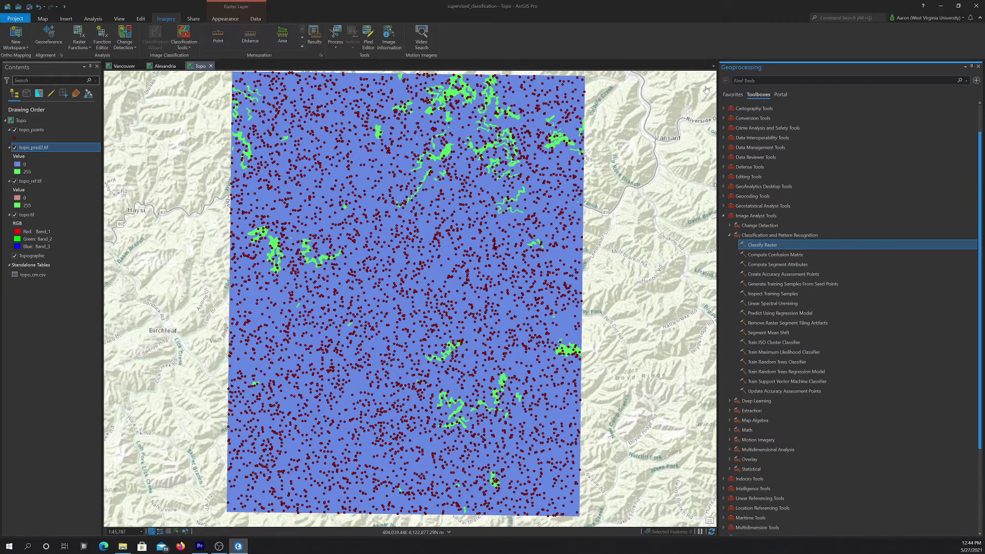
{"action": "type", "text": "extract m"}
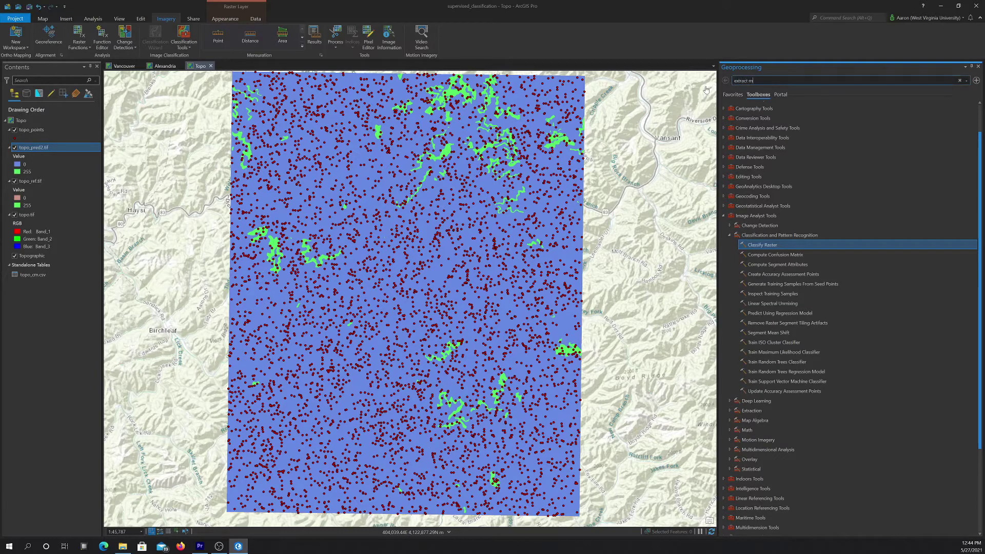
{"action": "type", "text": "ulti values to"}
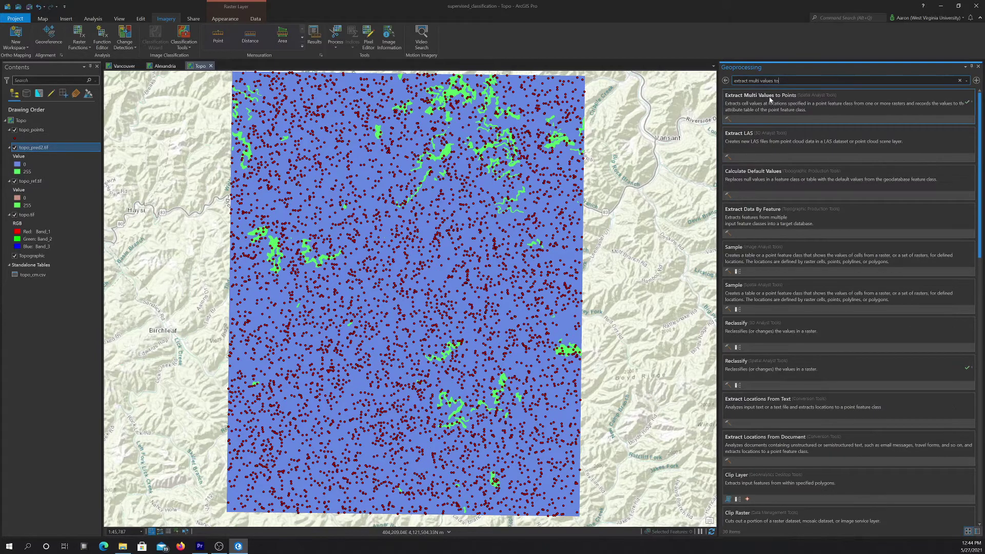
In Extract Multi Values to Points, set topo_points as input and add topo_ref.tif and topo_pred2.tif
{"action": "left_click", "coordinate": [771, 101]}
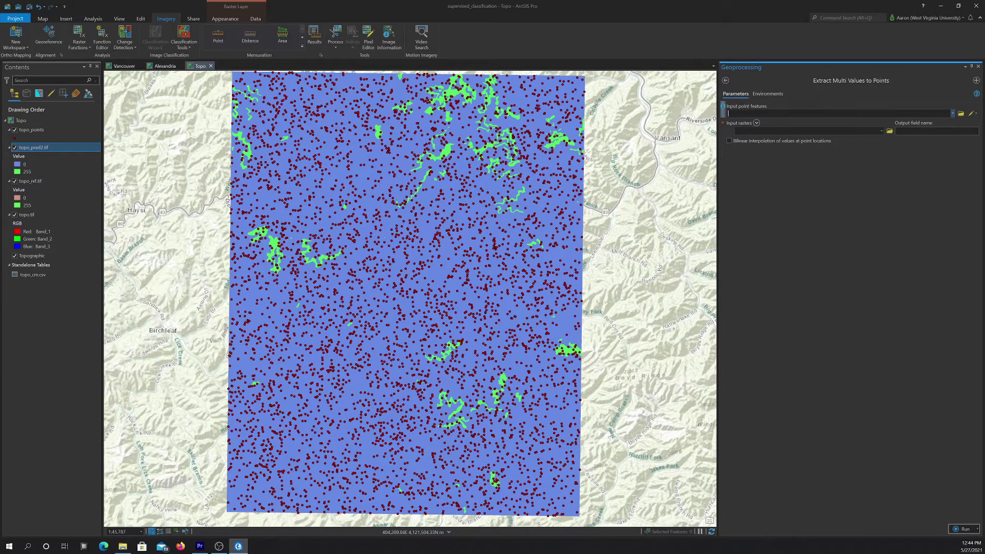
{"action": "left_click", "coordinate": [953, 114]}
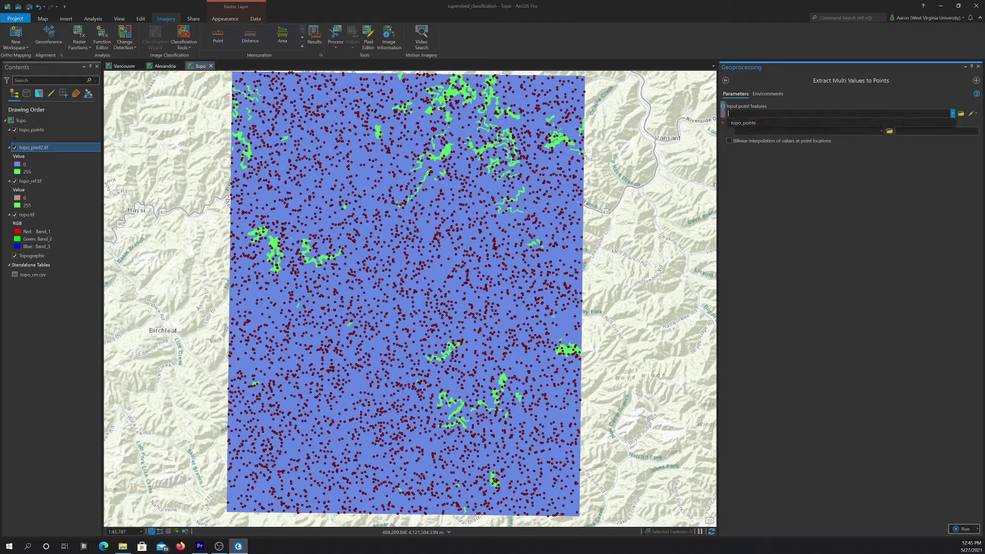
{"action": "left_click", "coordinate": [744, 123]}
{"action": "left_click", "coordinate": [881, 131]}
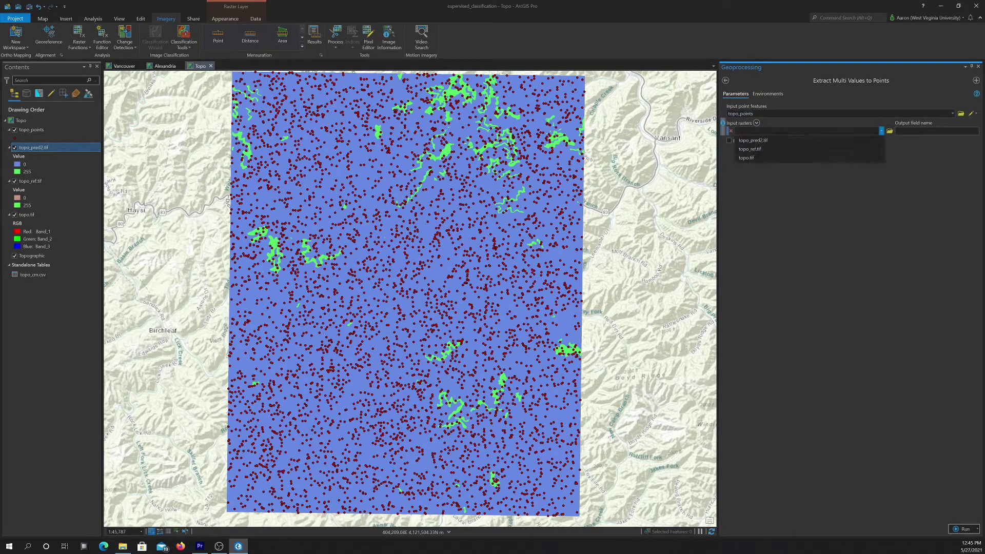
{"action": "left_click", "coordinate": [755, 149]}
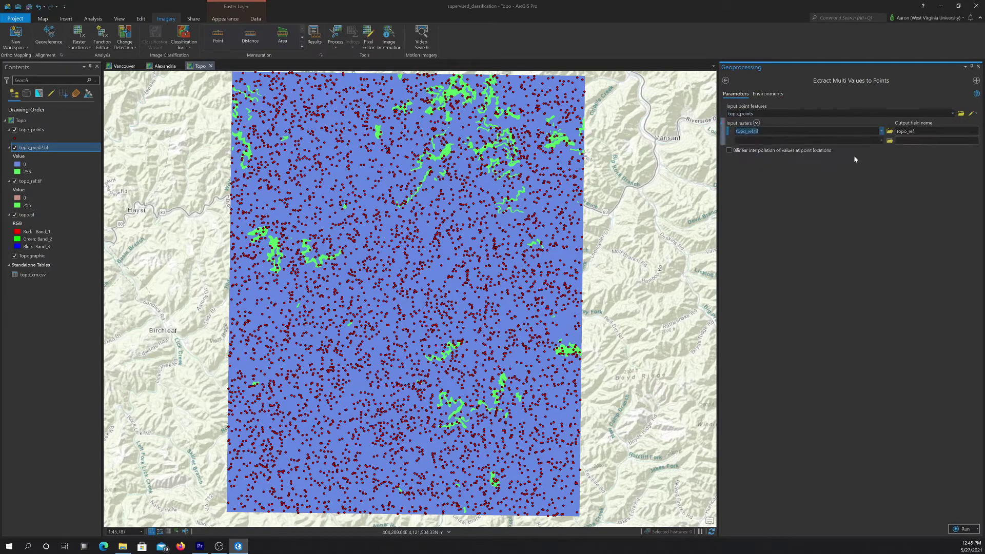
{"action": "left_click", "coordinate": [882, 141]}
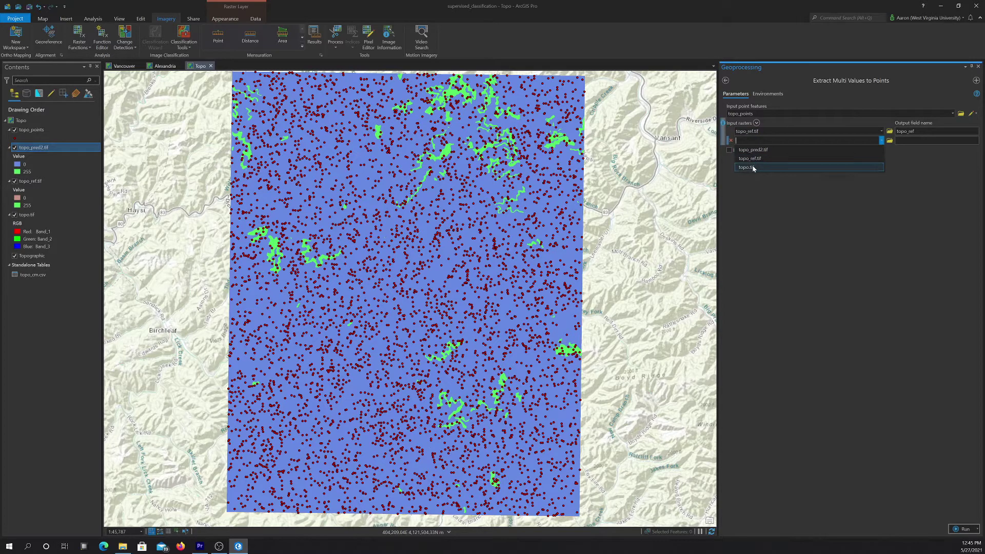
{"action": "left_click", "coordinate": [753, 149]}
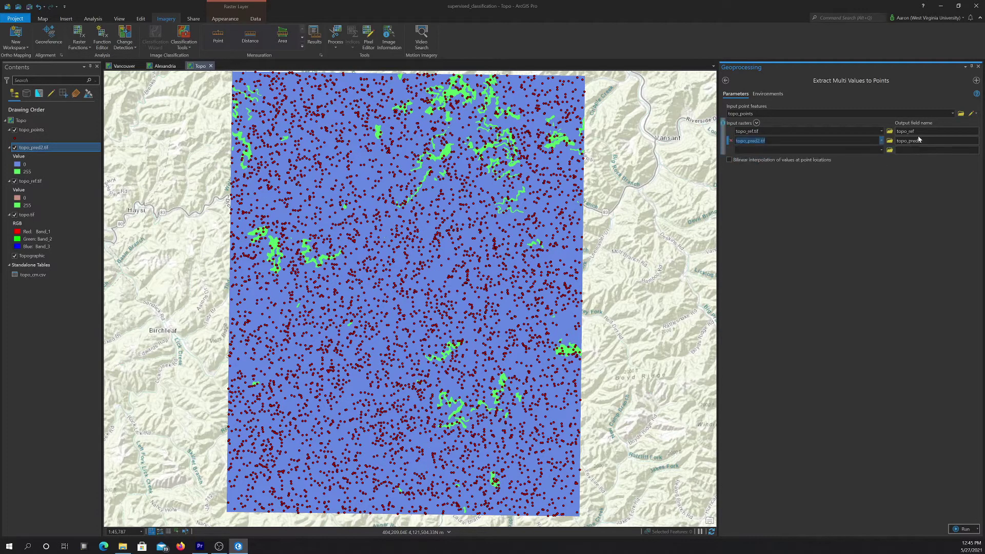
Rename the topo_ref.tif output field to GrndTruth
{"action": "key", "text": "shift+Tab"}
{"action": "key", "text": "BackSpace"}
{"action": "type", "text": "GrndTruth"}
{"action": "left_click", "coordinate": [917, 131]}
{"action": "left_click", "coordinate": [926, 143]}
Run the extraction and open the topo_points attribute table, widening the Classified column
{"action": "left_click", "coordinate": [963, 528]}
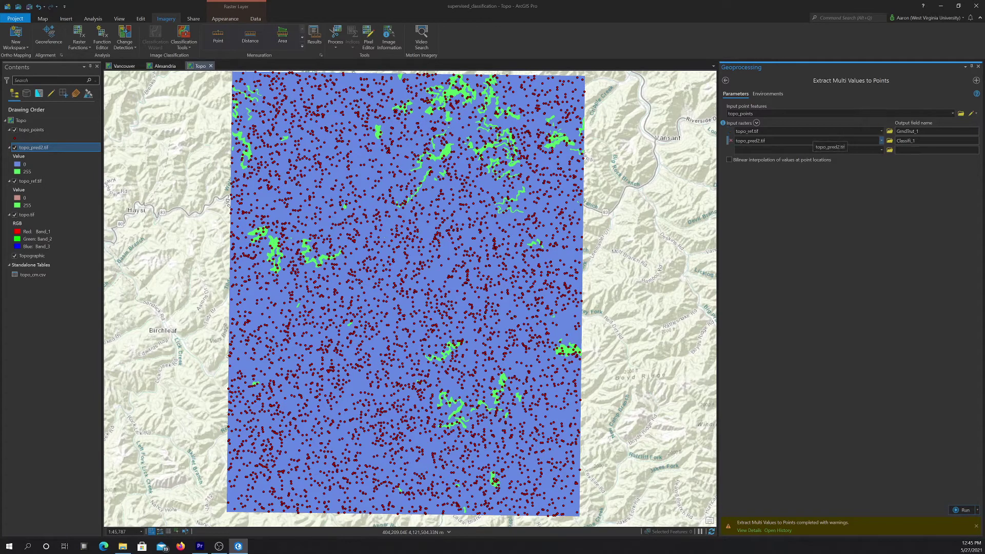
{"action": "left_click", "coordinate": [27, 132]}
{"action": "right_click", "coordinate": [27, 133]}
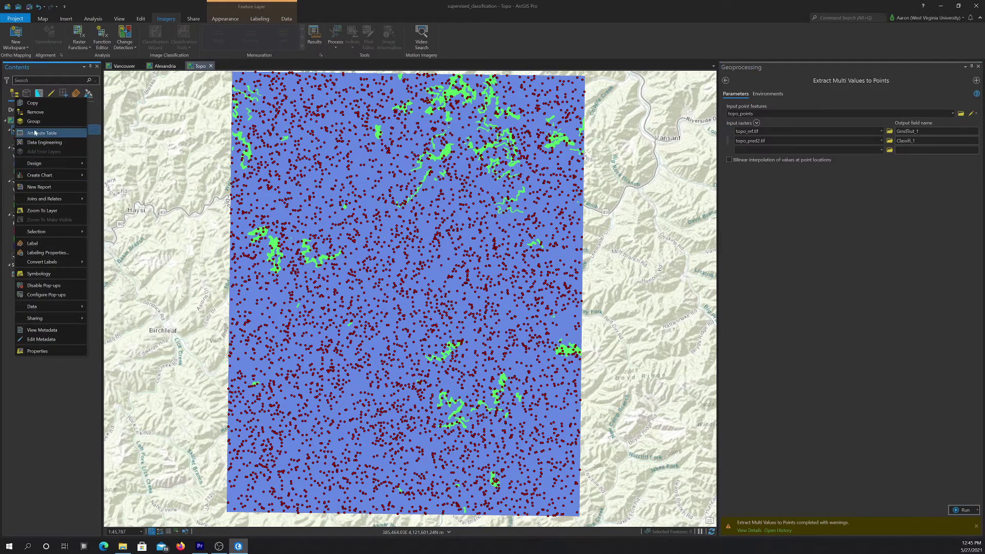
{"action": "left_click", "coordinate": [39, 134]}
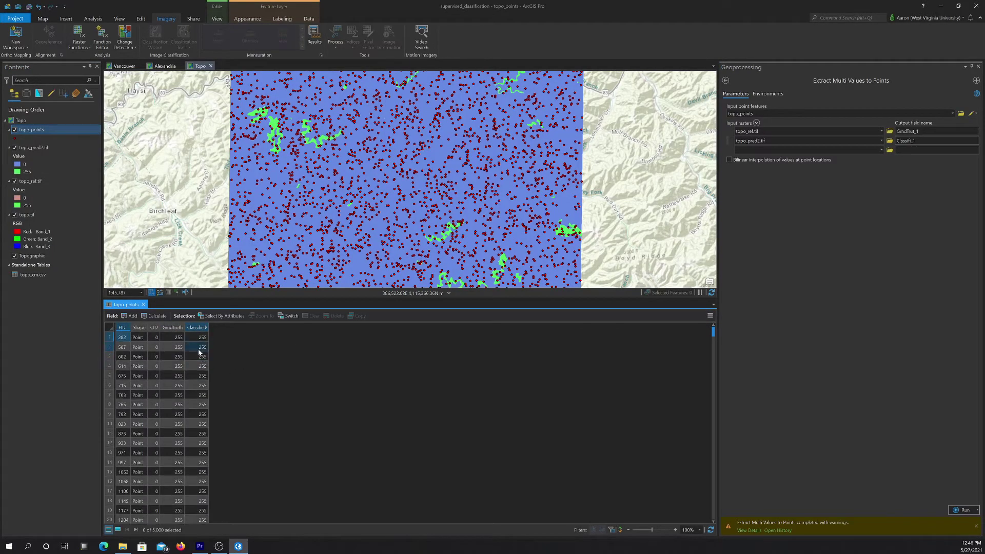
{"action": "double_click", "coordinate": [208, 327]}
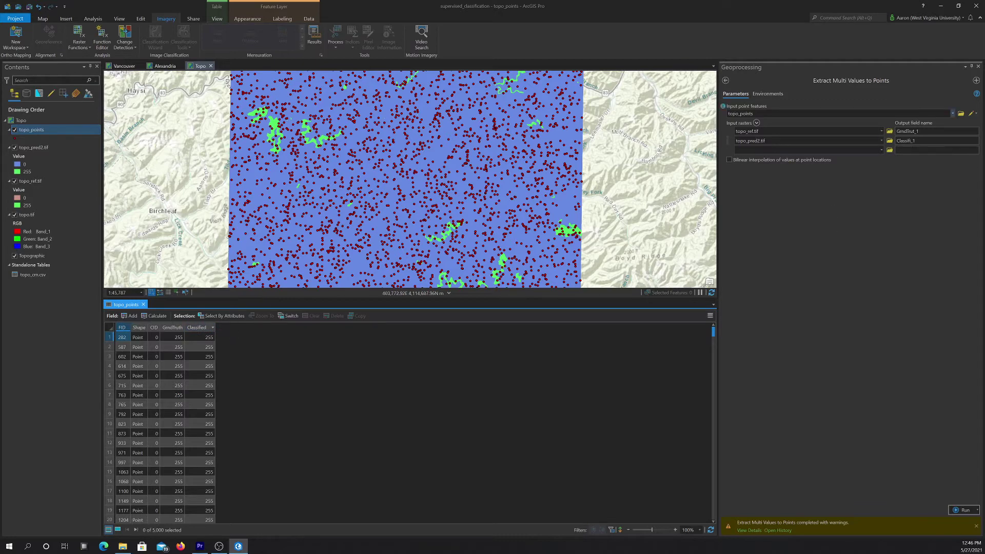
Open Compute Confusion Matrix with topo_points as Input Accuracy Assessment Points, then close the Geoprocessing pane
{"action": "left_click", "coordinate": [725, 81]}
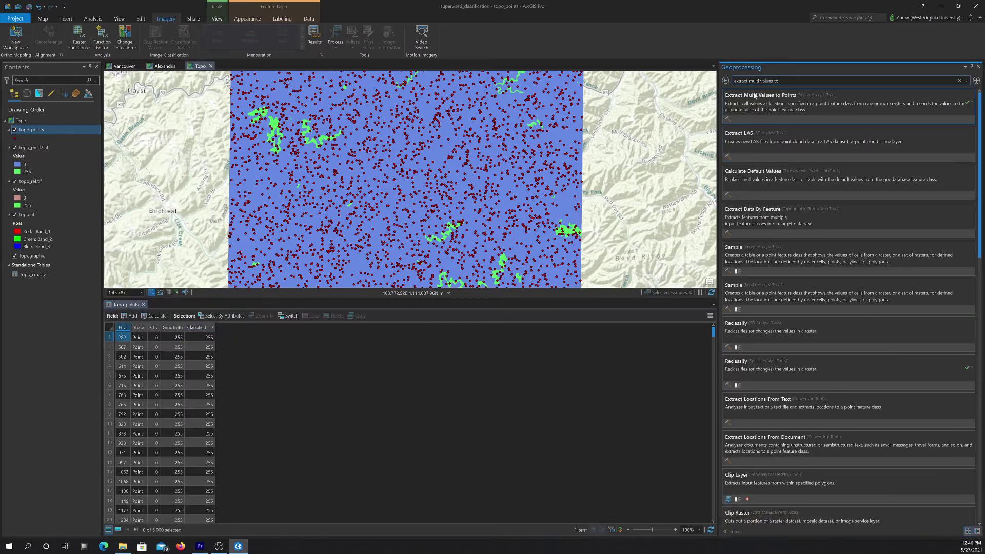
{"action": "left_click", "coordinate": [726, 80]}
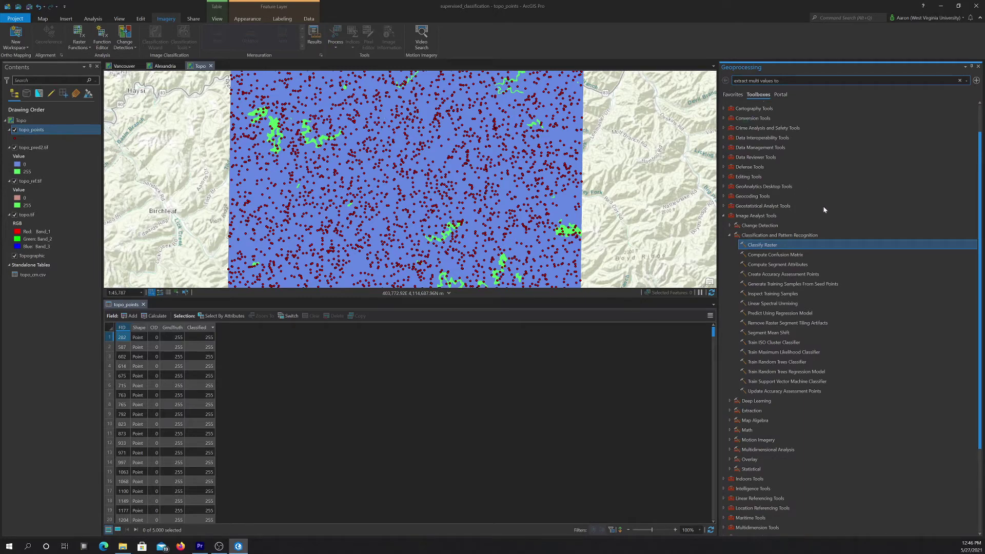
{"action": "double_click", "coordinate": [789, 254]}
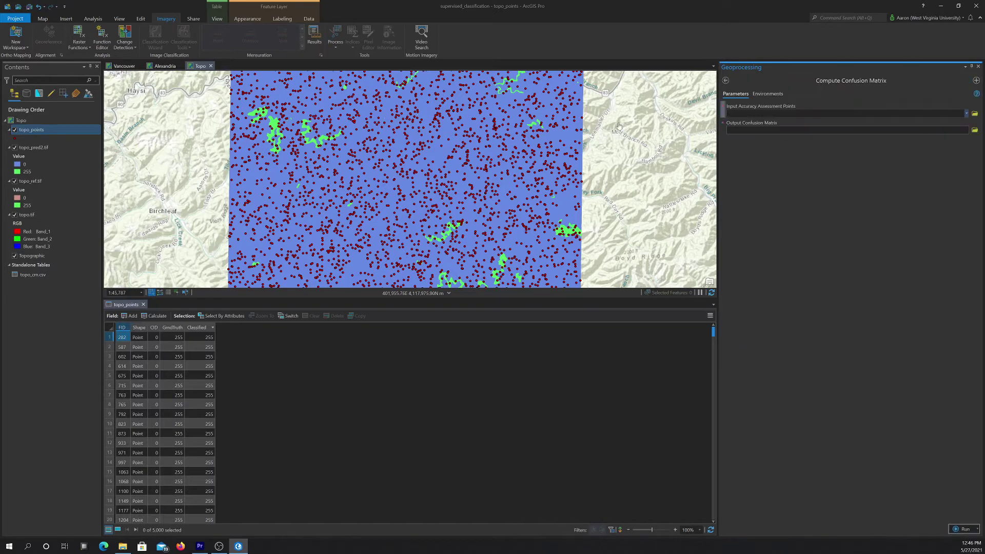
{"action": "left_click", "coordinate": [966, 113]}
{"action": "left_click", "coordinate": [784, 123]}
{"action": "left_click", "coordinate": [978, 66]}
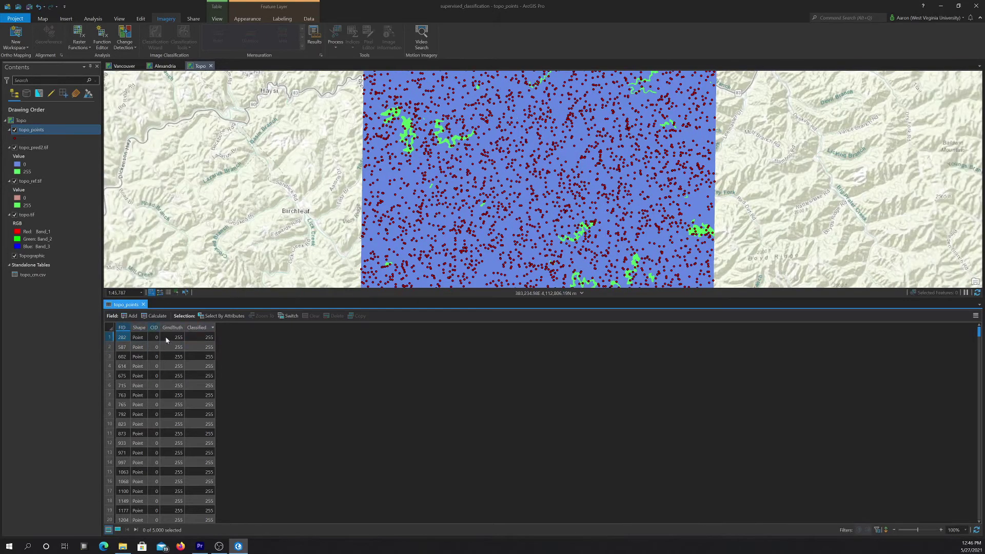
{"action": "right_click", "coordinate": [28, 276]}
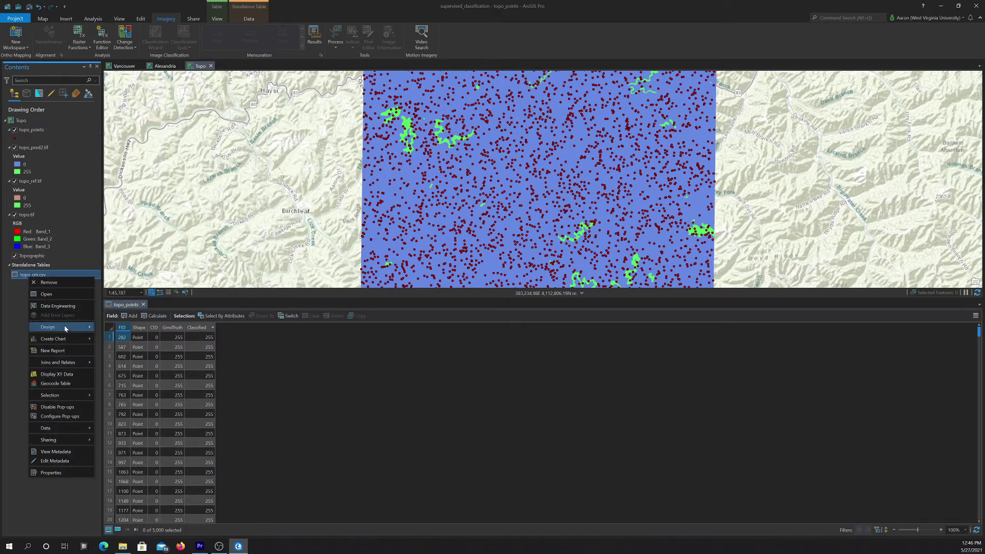
{"action": "left_click", "coordinate": [46, 294]}
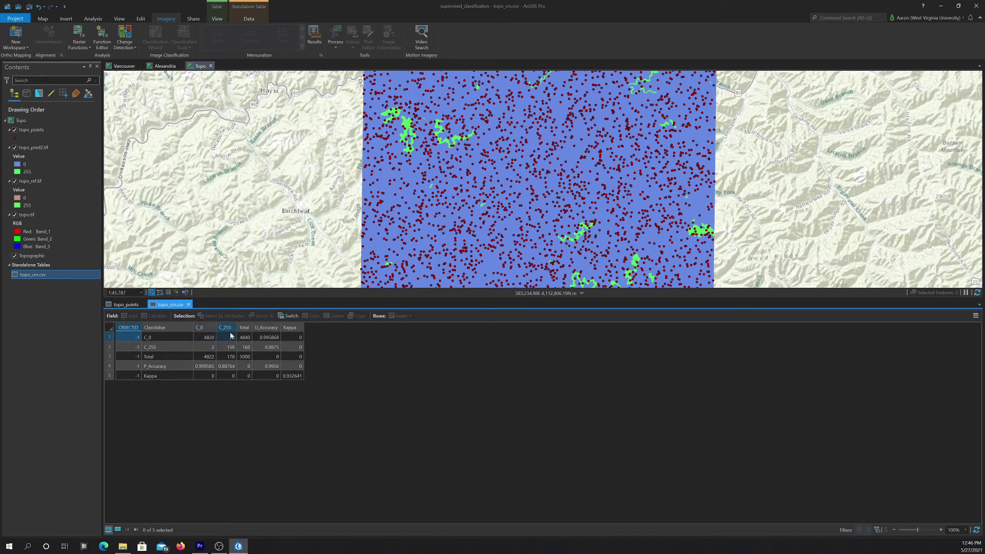
{"action": "left_click", "coordinate": [213, 348]}
{"action": "left_click", "coordinate": [225, 340]}
{"action": "left_click", "coordinate": [275, 356]}
{"action": "left_click", "coordinate": [204, 366]}
{"action": "left_click", "coordinate": [231, 368]}
{"action": "left_click", "coordinate": [226, 370]}
{"action": "left_click", "coordinate": [188, 305]}
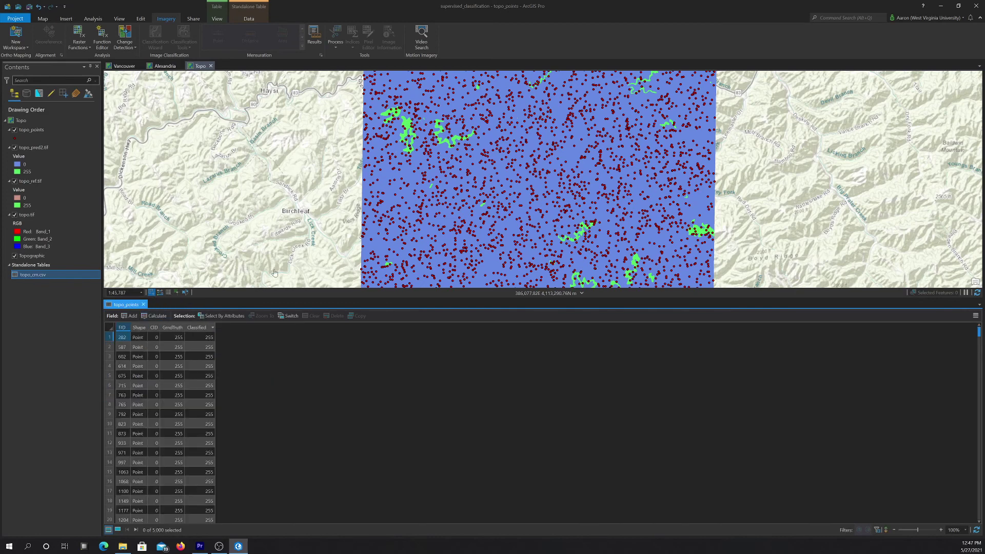